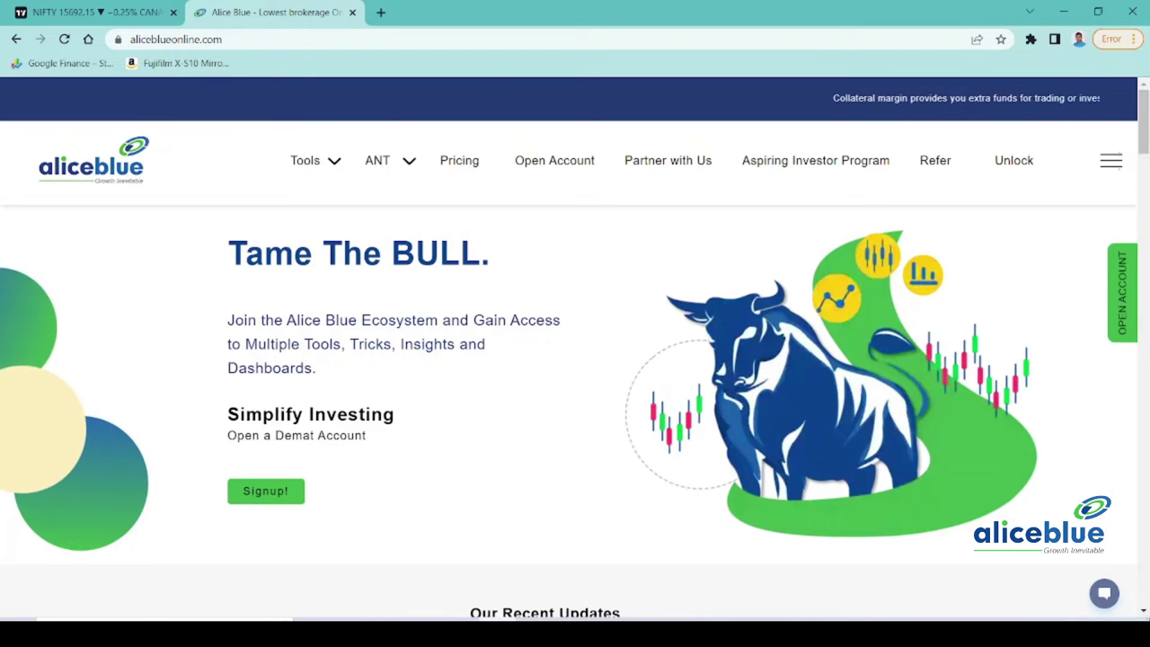
- Switch to the NIFTY 3-minute chart and examine the 13–15 June price action between the marked supply and demand zones
{"action": "left_click", "coordinate": [90, 12]}
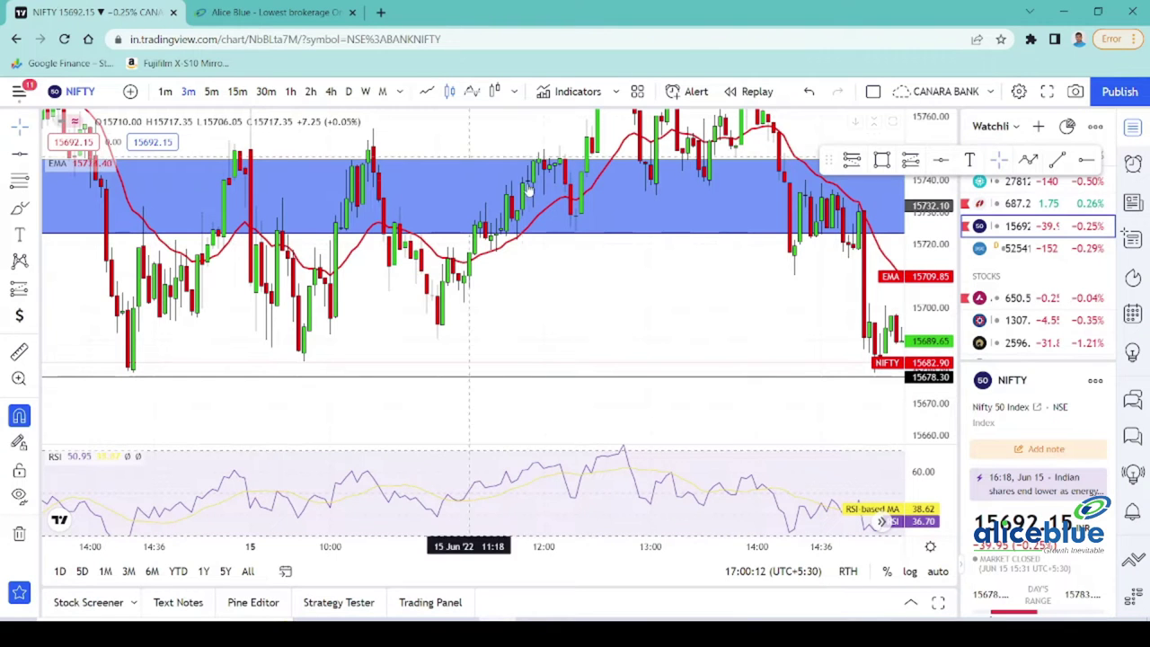
{"action": "left_click_drag", "start_coordinate": [660, 292], "coordinate": [372, 365]}
{"action": "scroll", "coordinate": [894, 222], "scroll_direction": "down", "scroll_amount": 3}
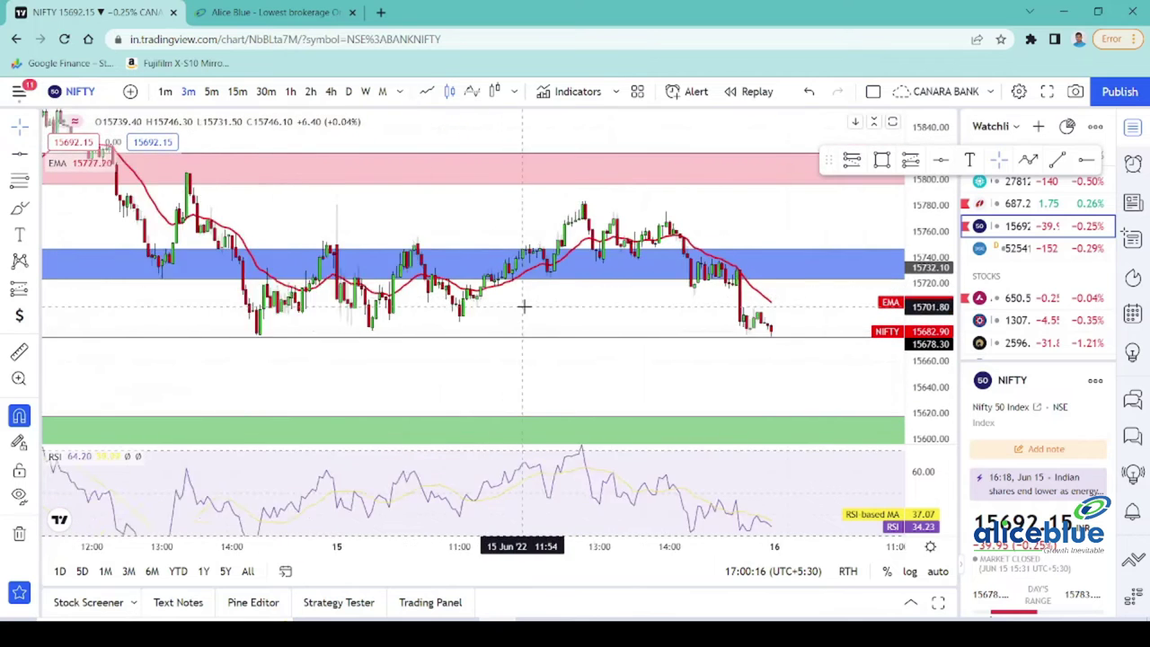
{"action": "scroll", "coordinate": [523, 307], "scroll_direction": "down", "scroll_amount": 1}
{"action": "scroll", "coordinate": [381, 268], "scroll_direction": "down", "scroll_amount": 1}
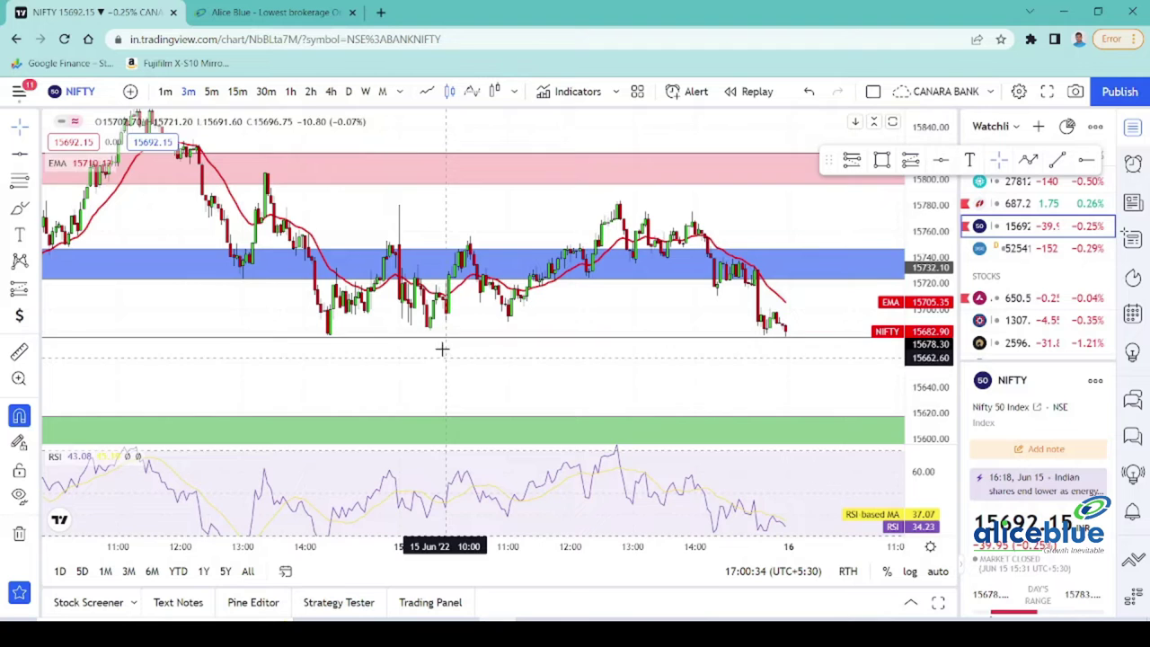
{"action": "left_click_drag", "start_coordinate": [445, 358], "coordinate": [440, 320]}
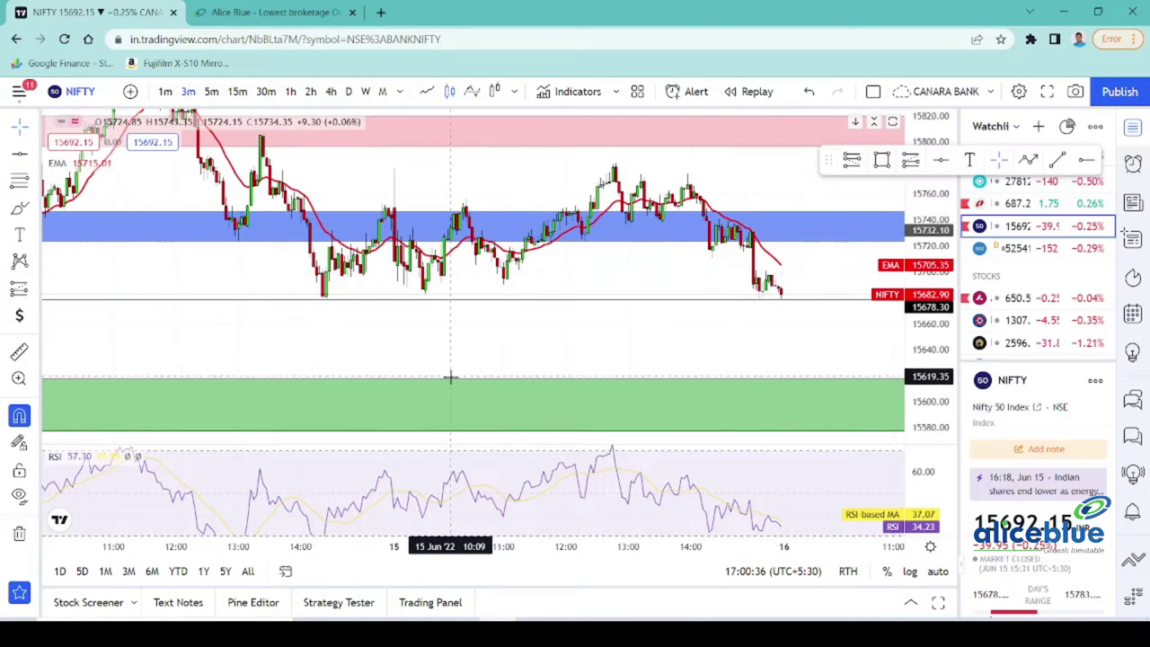
{"action": "scroll", "coordinate": [523, 325], "scroll_direction": "down", "scroll_amount": 2}
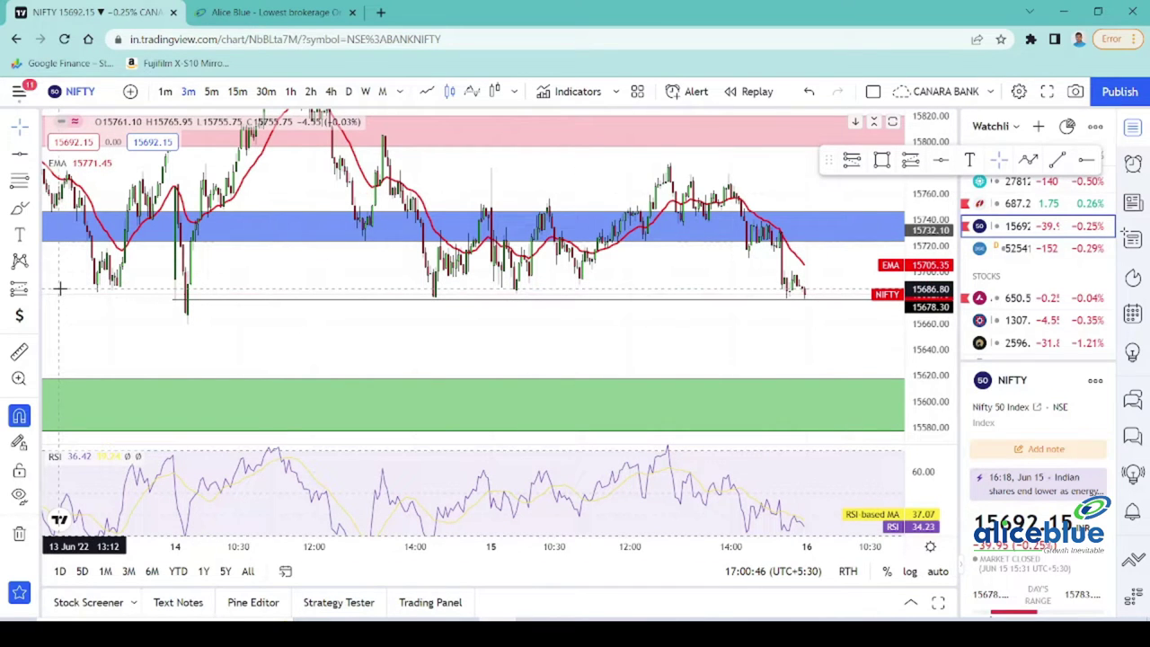
{"action": "scroll", "coordinate": [431, 316], "scroll_direction": "up", "scroll_amount": 2}
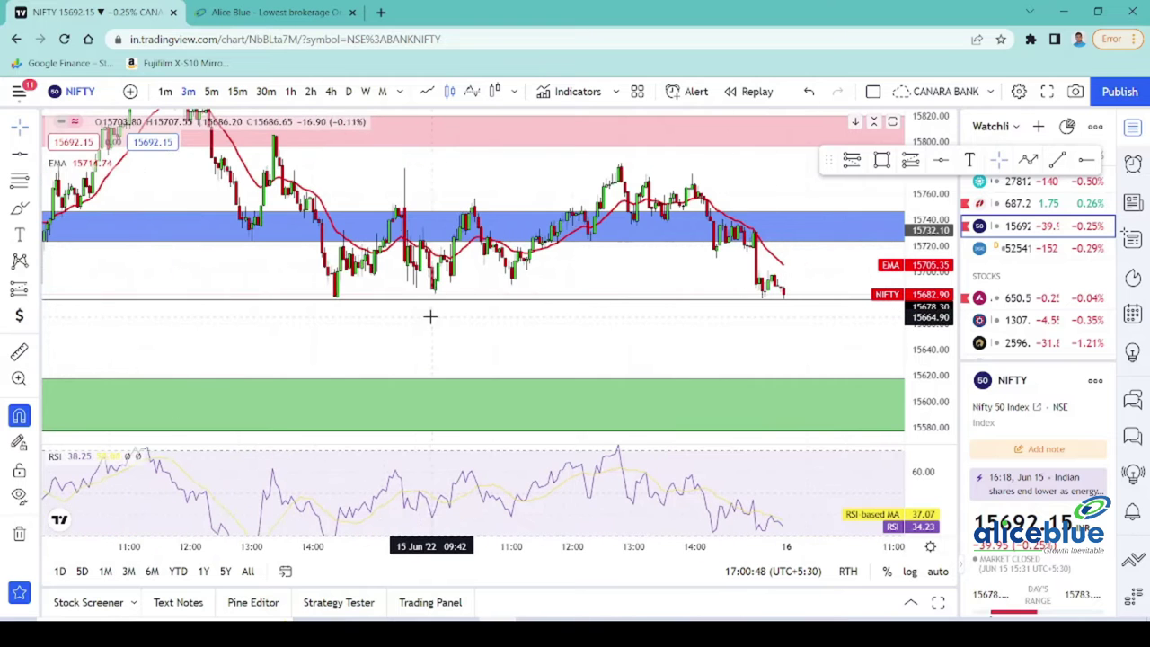
{"action": "left_click_drag", "start_coordinate": [422, 318], "coordinate": [461, 315]}
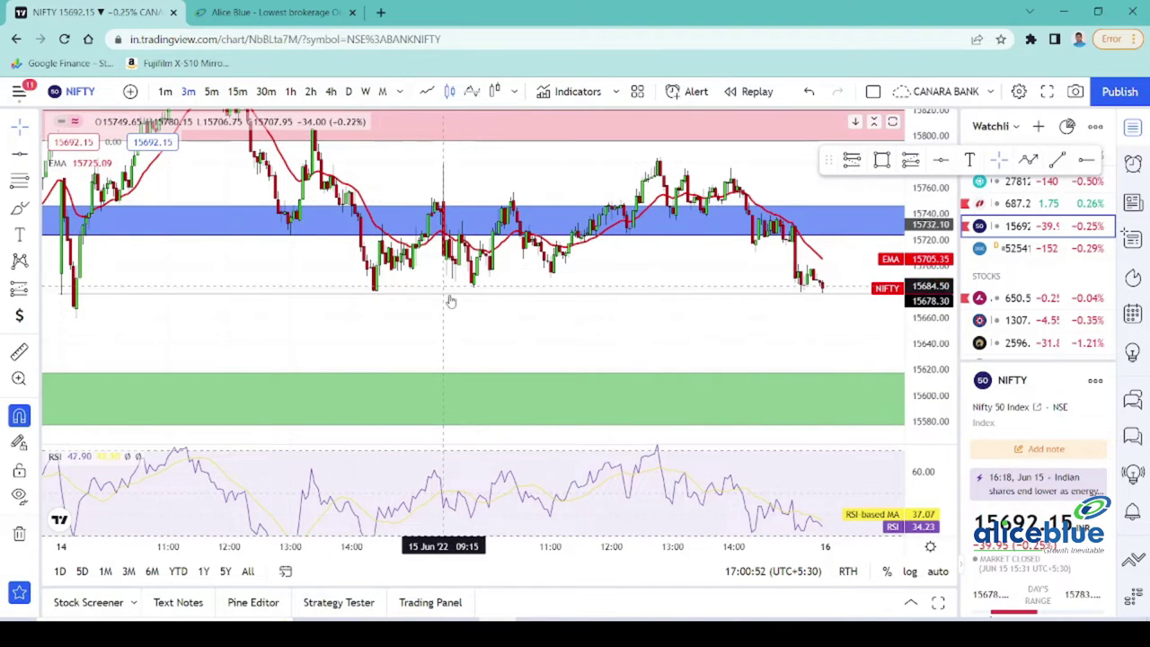
{"action": "left_click_drag", "start_coordinate": [472, 347], "coordinate": [467, 375]}
{"action": "scroll", "coordinate": [384, 323], "scroll_direction": "up", "scroll_amount": 3}
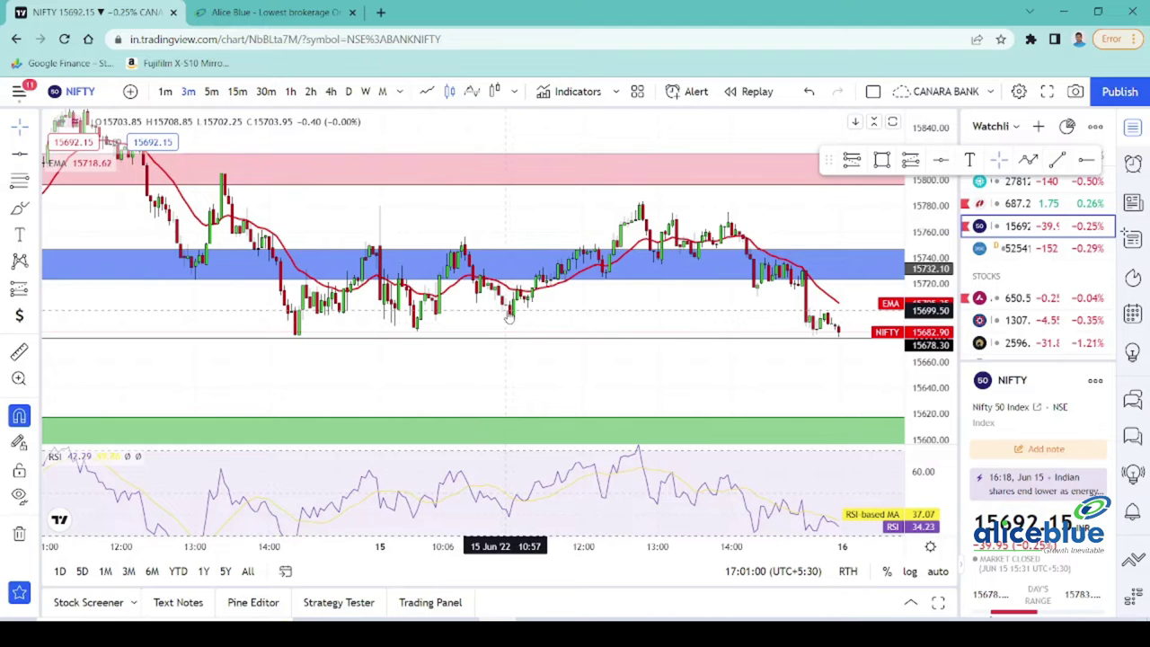
{"action": "scroll", "coordinate": [494, 319], "scroll_direction": "up", "scroll_amount": 1}
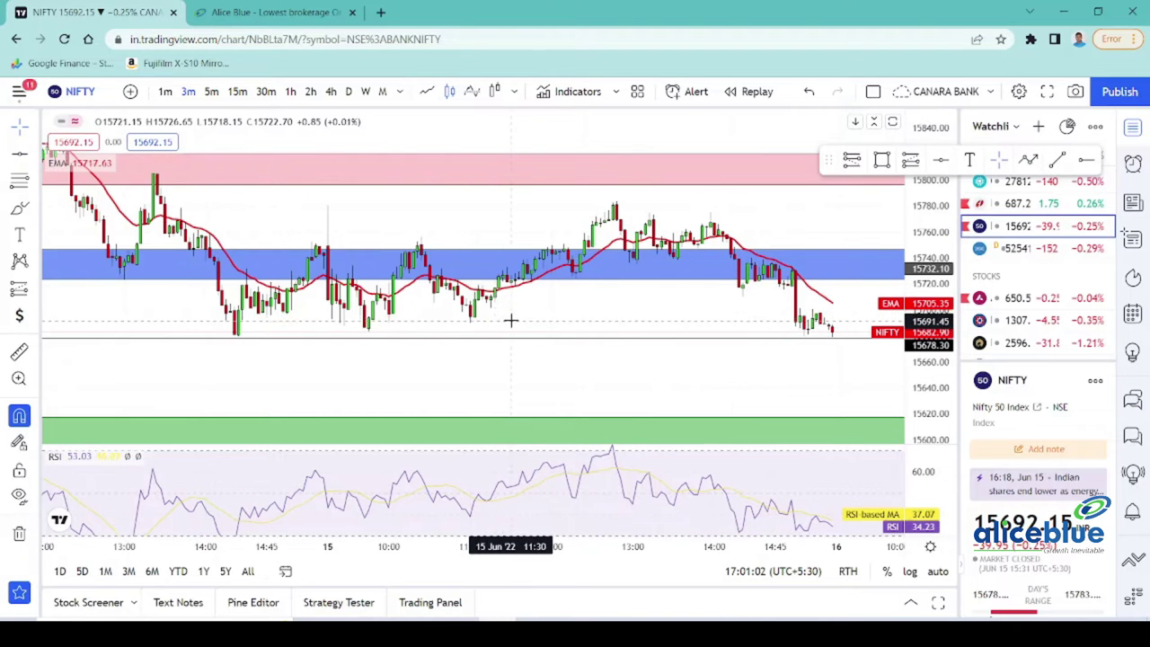
- Draw two horizontal lines at the 15 June support lows, one at 15695.05 and one at 15683.30
{"action": "left_click_drag", "start_coordinate": [511, 319], "coordinate": [568, 315]}
{"action": "left_click_drag", "start_coordinate": [932, 319], "coordinate": [931, 193]}
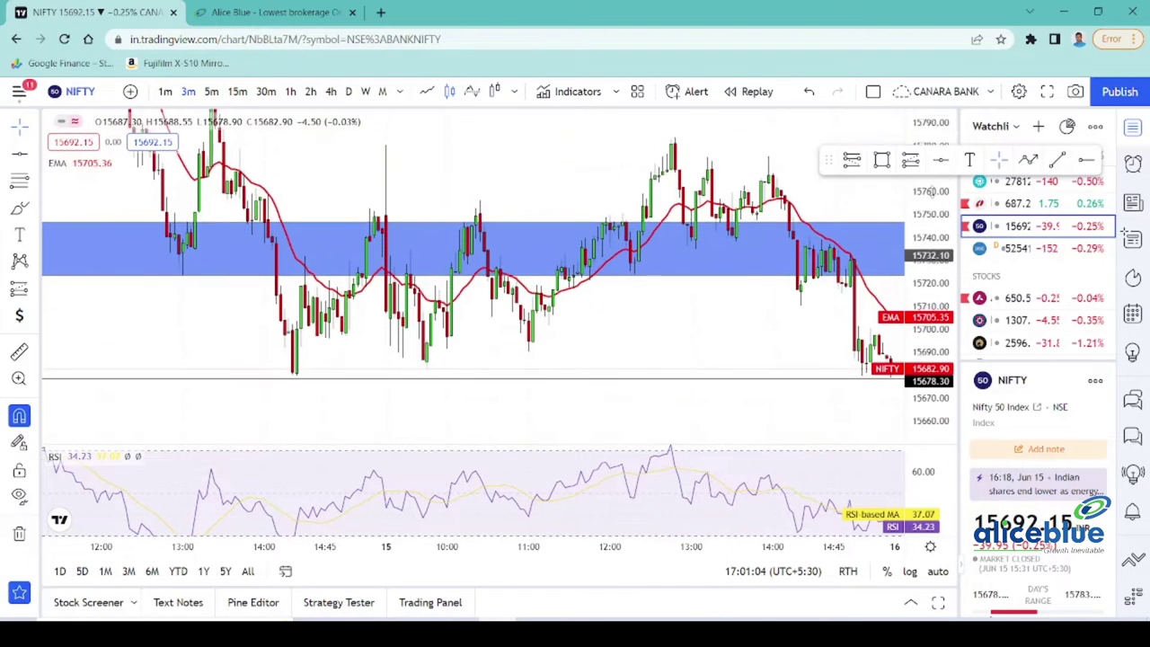
{"action": "scroll", "coordinate": [575, 336], "scroll_direction": "up", "scroll_amount": 1}
{"action": "scroll", "coordinate": [680, 314], "scroll_direction": "up", "scroll_amount": 1}
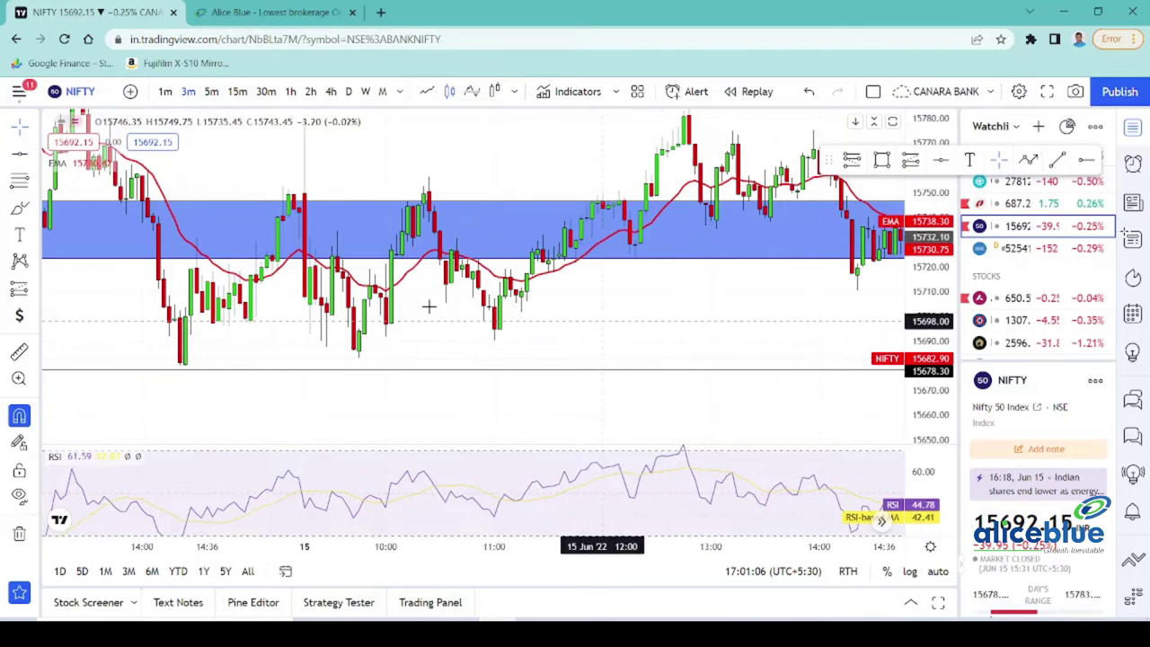
{"action": "left_click", "coordinate": [22, 155]}
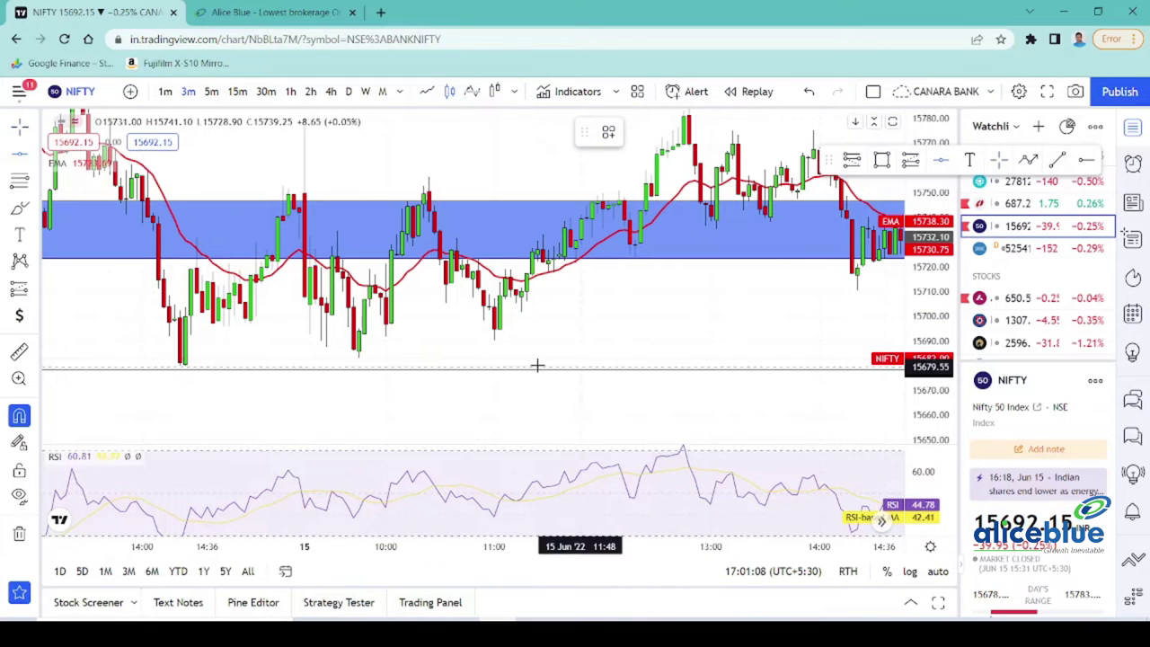
{"action": "left_click", "coordinate": [473, 328]}
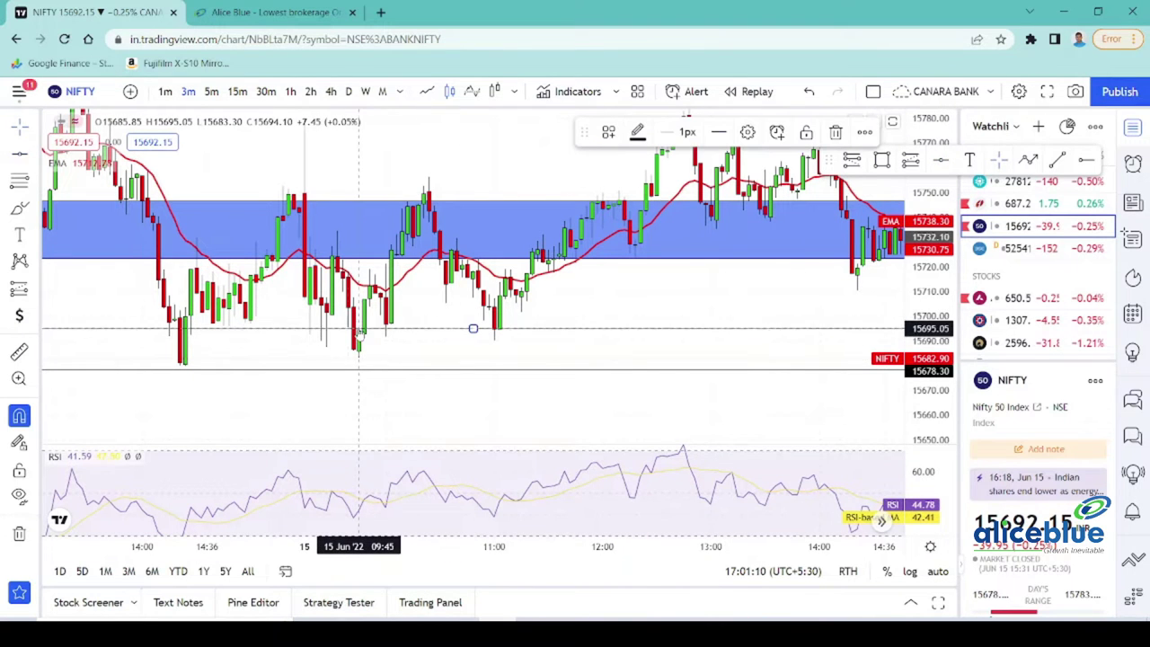
{"action": "left_click", "coordinate": [18, 154]}
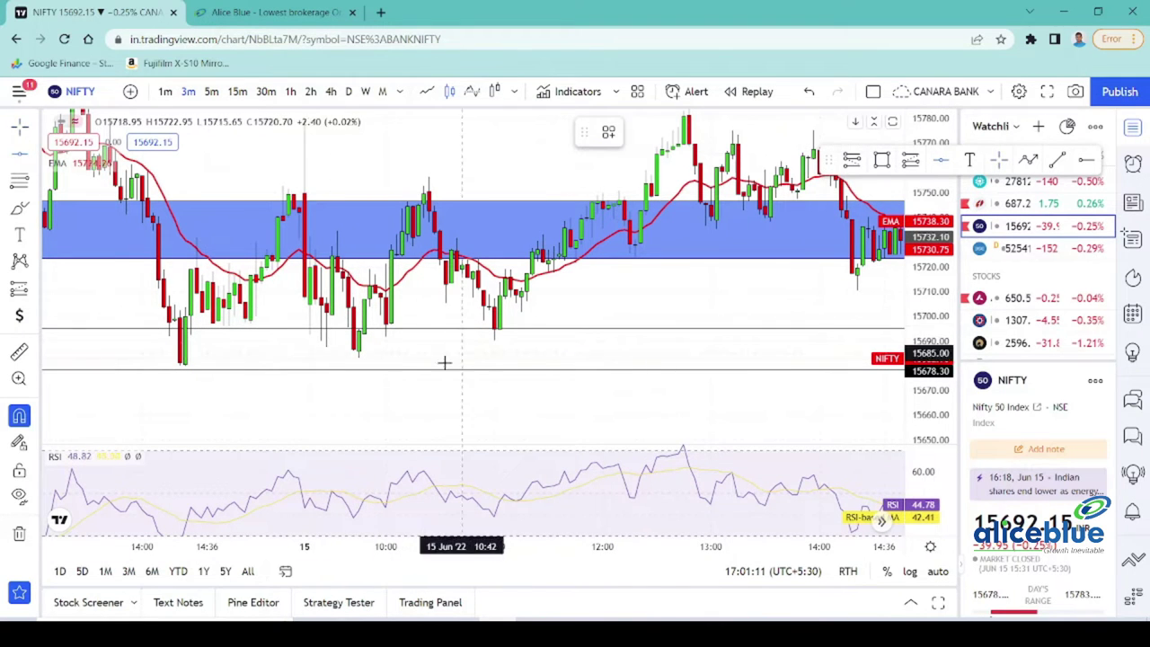
{"action": "left_click", "coordinate": [359, 358]}
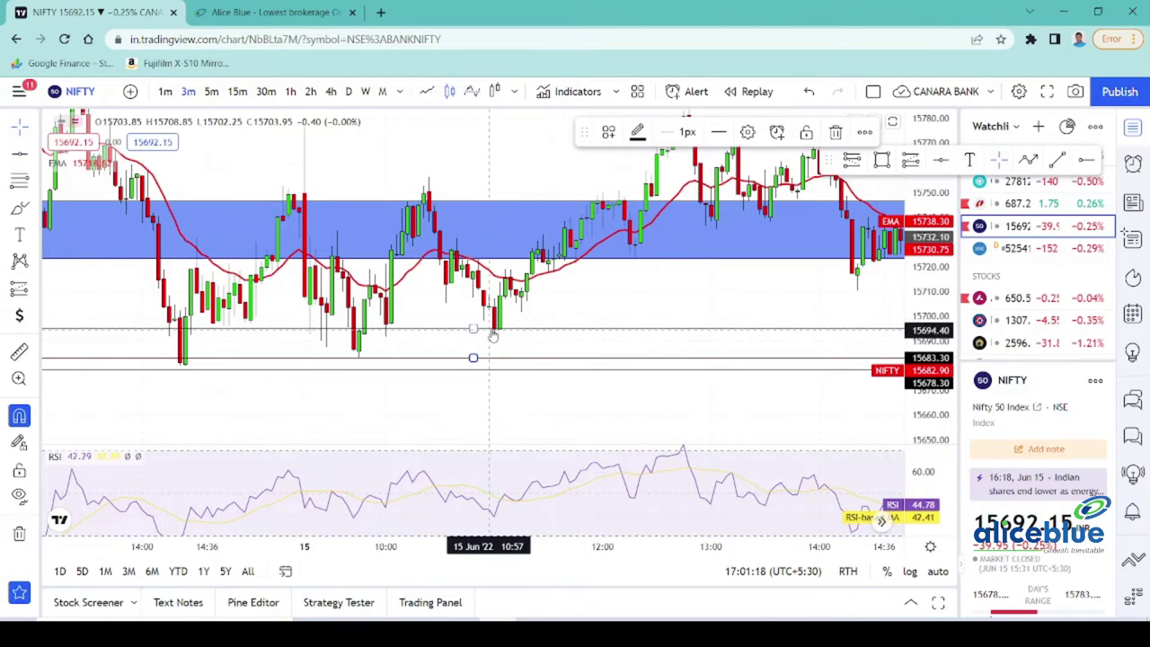
- Place a long position at the 15 June 11:00 candle with entry at 15694.90 and stop at 15677.45
{"action": "left_click", "coordinate": [34, 290]}
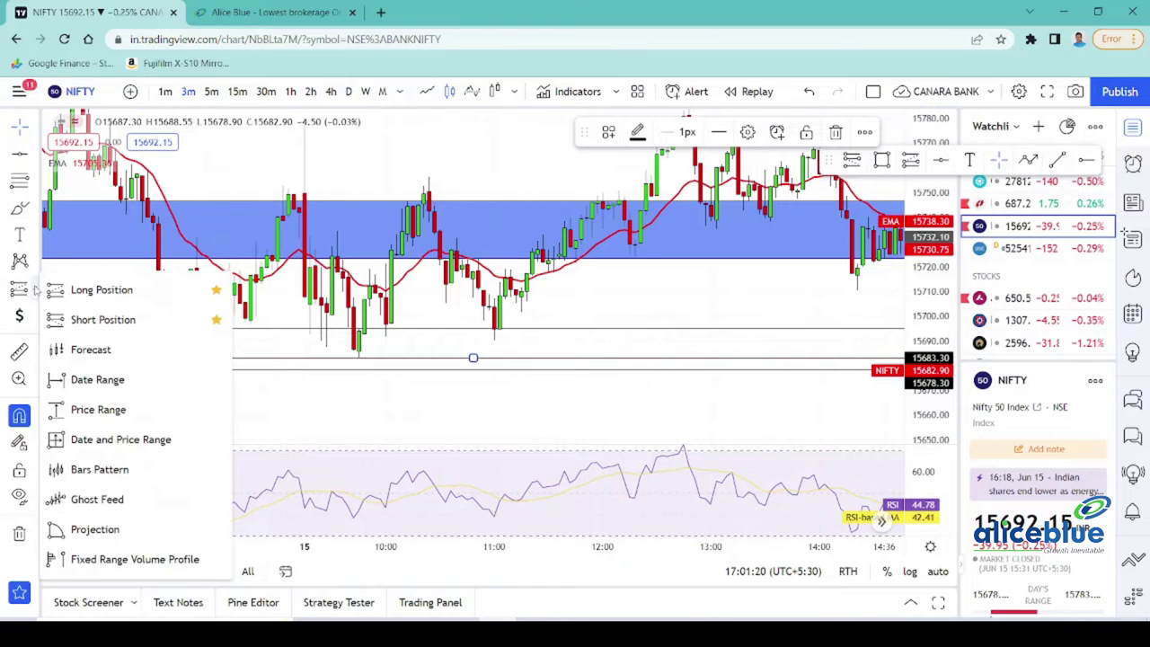
{"action": "left_click", "coordinate": [96, 290]}
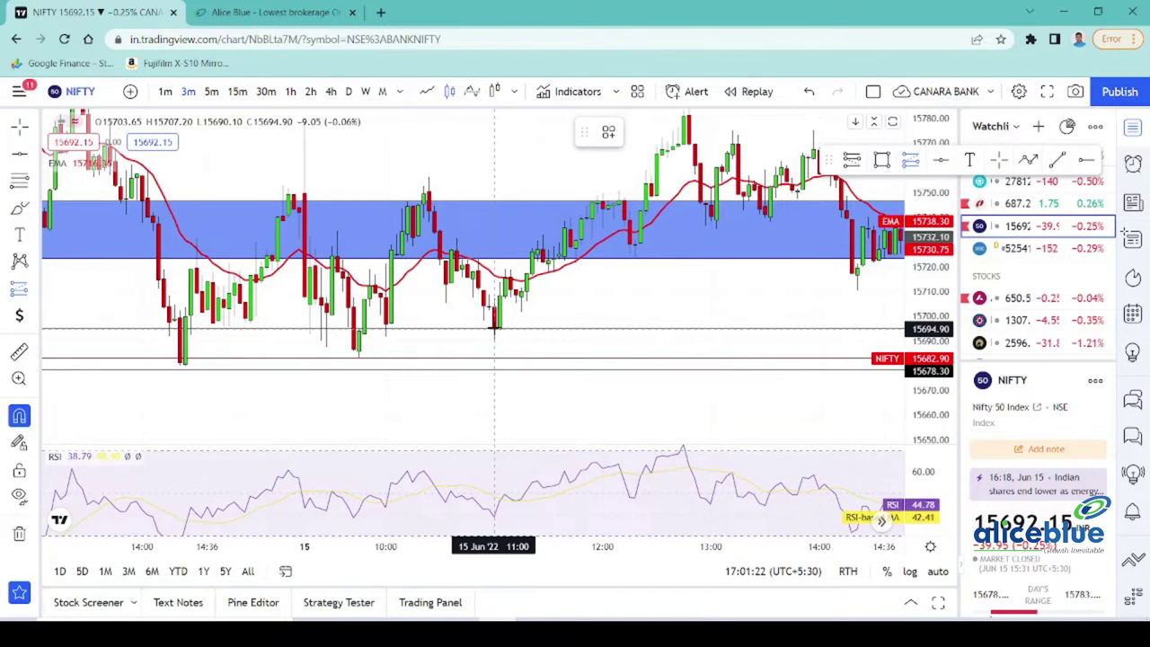
{"action": "left_click", "coordinate": [494, 329]}
{"action": "left_click_drag", "start_coordinate": [494, 390], "coordinate": [494, 371]}
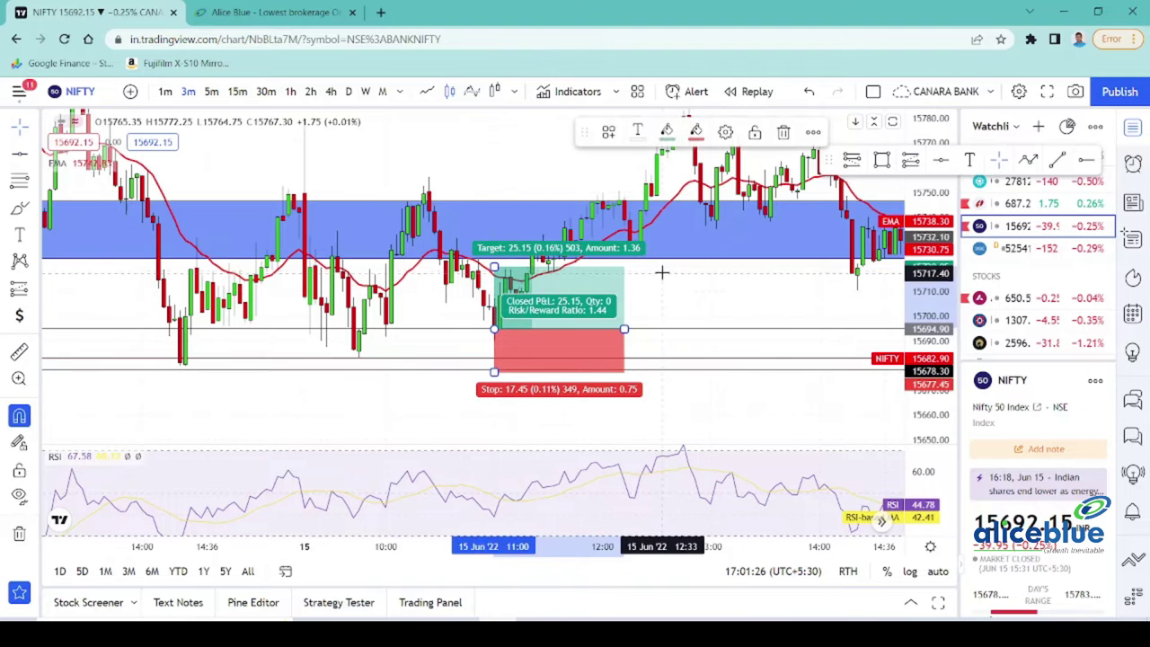
- Raise the long position's target to 15769.70 and extend its end to the 15 June 12:48 candle
{"action": "left_click_drag", "start_coordinate": [661, 273], "coordinate": [655, 339]}
{"action": "left_click_drag", "start_coordinate": [488, 336], "coordinate": [487, 244]}
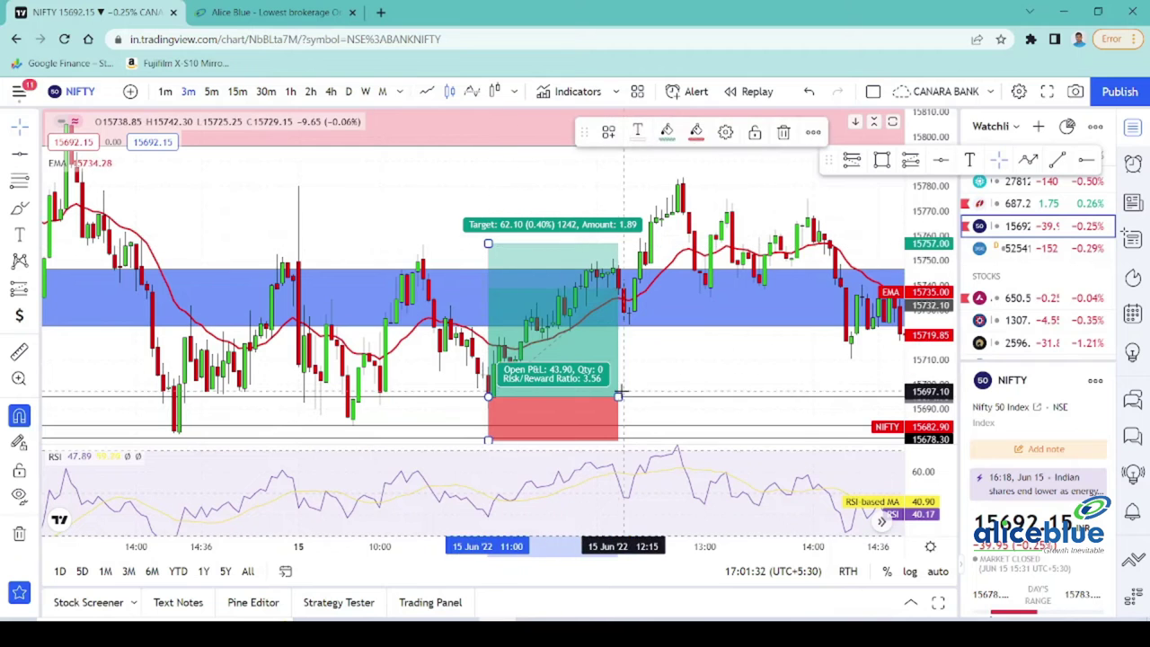
{"action": "left_click_drag", "start_coordinate": [618, 396], "coordinate": [650, 395]}
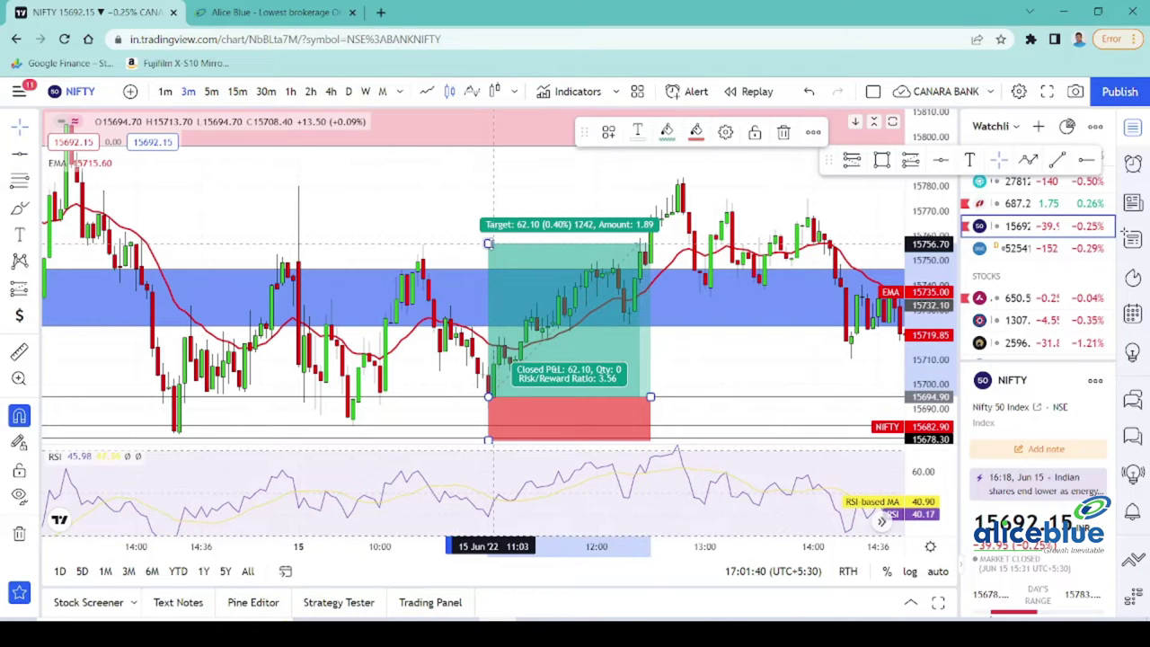
{"action": "left_click_drag", "start_coordinate": [487, 243], "coordinate": [488, 212]}
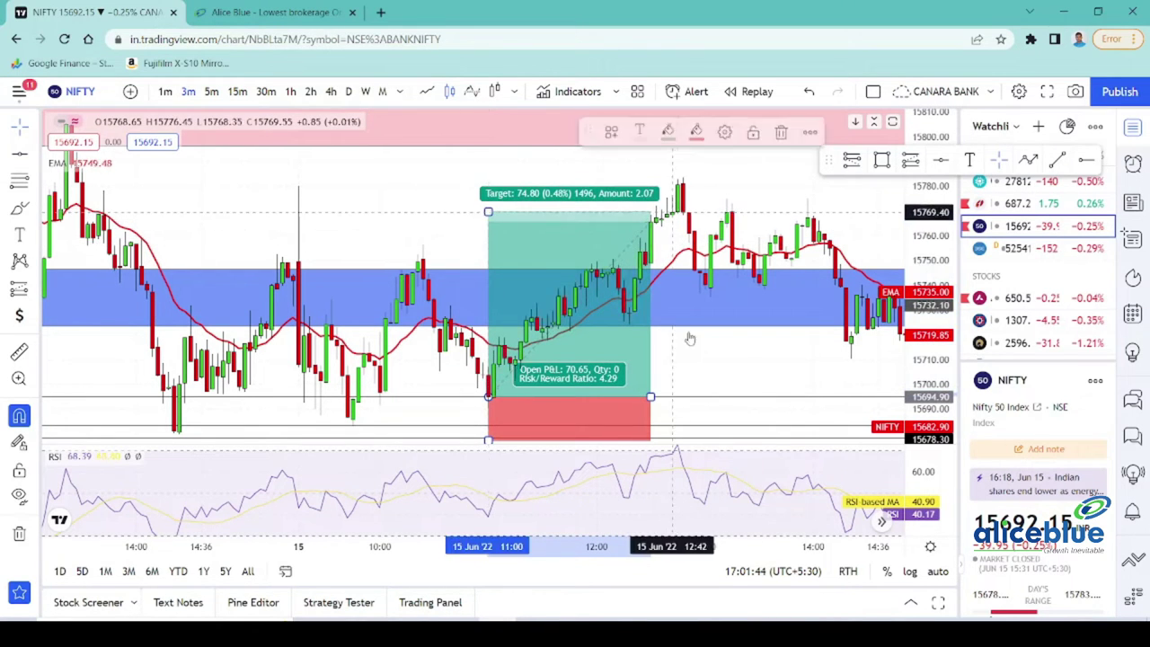
{"action": "left_click_drag", "start_coordinate": [649, 395], "coordinate": [714, 393]}
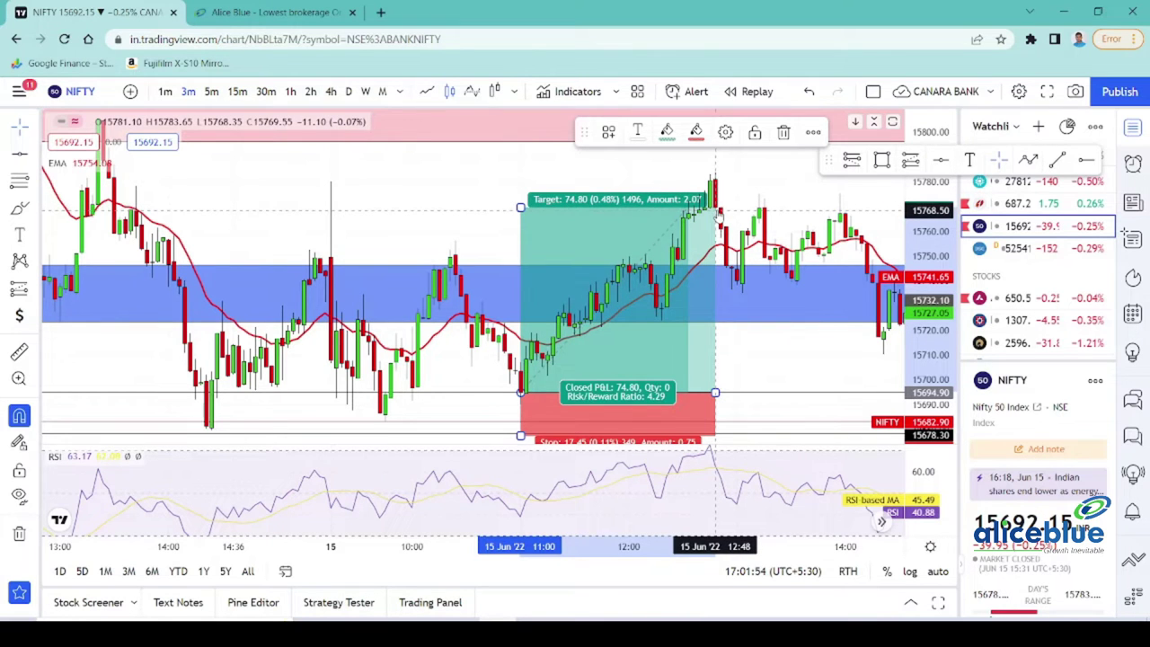
- Draw two horizontal resistance lines across the 15 June highs, one at 15765.20 and one at about 15775
{"action": "left_click_drag", "start_coordinate": [716, 212], "coordinate": [657, 215]}
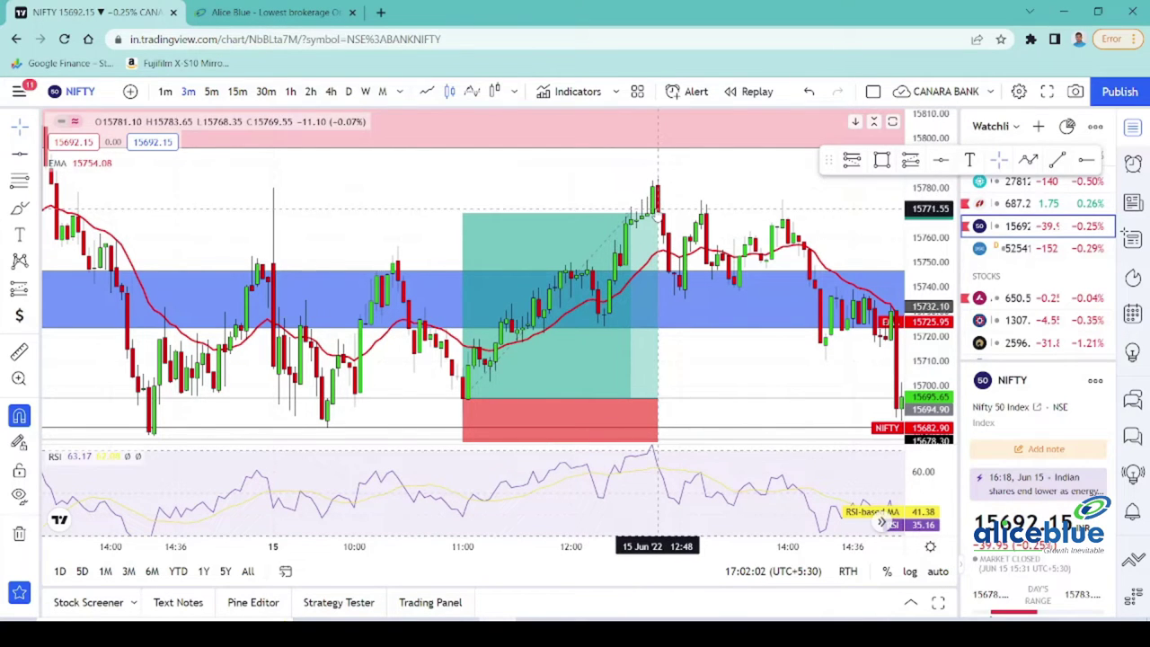
{"action": "left_click", "coordinate": [618, 238]}
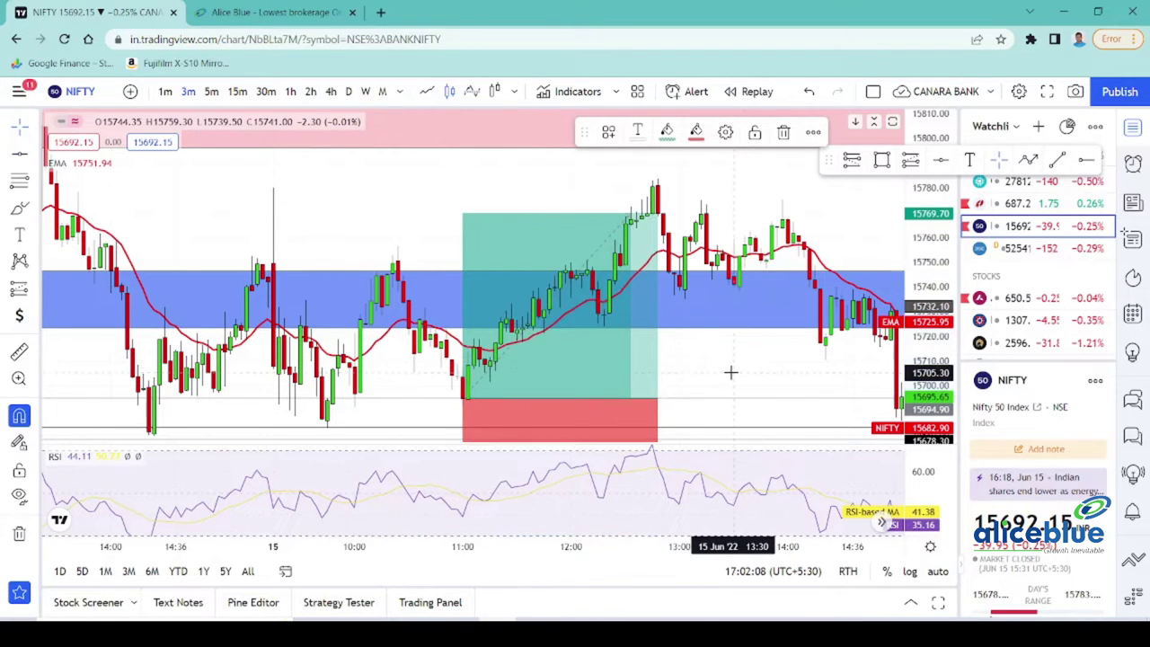
{"action": "left_click_drag", "start_coordinate": [731, 372], "coordinate": [693, 323]}
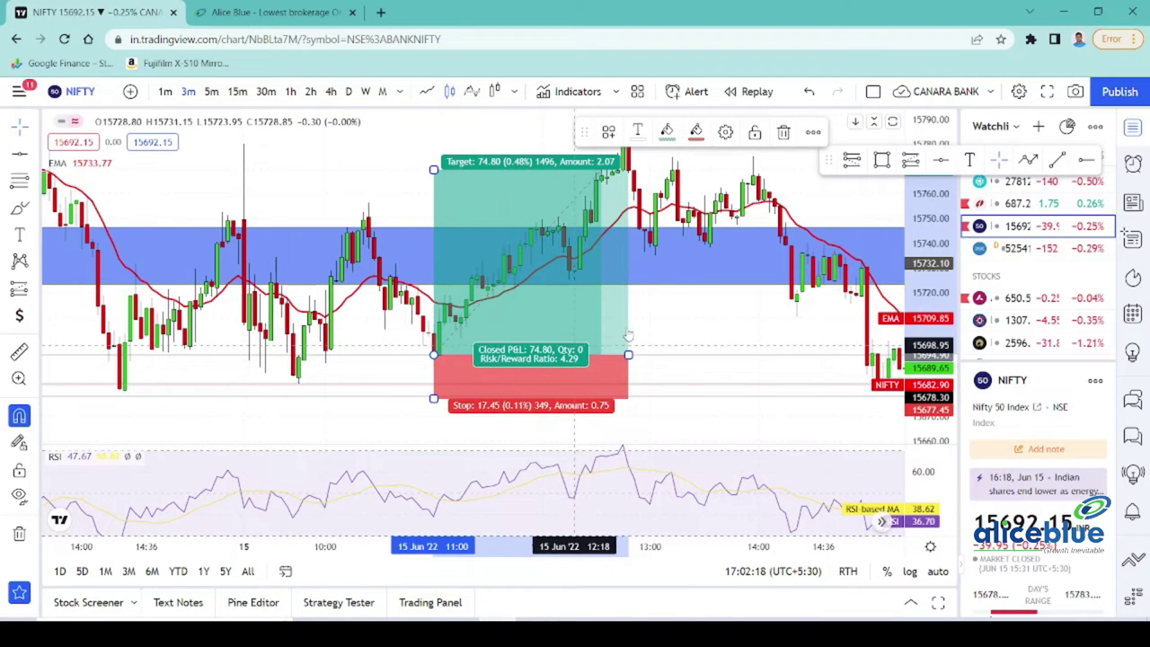
{"action": "left_click", "coordinate": [673, 320]}
{"action": "left_click_drag", "start_coordinate": [549, 320], "coordinate": [529, 319]}
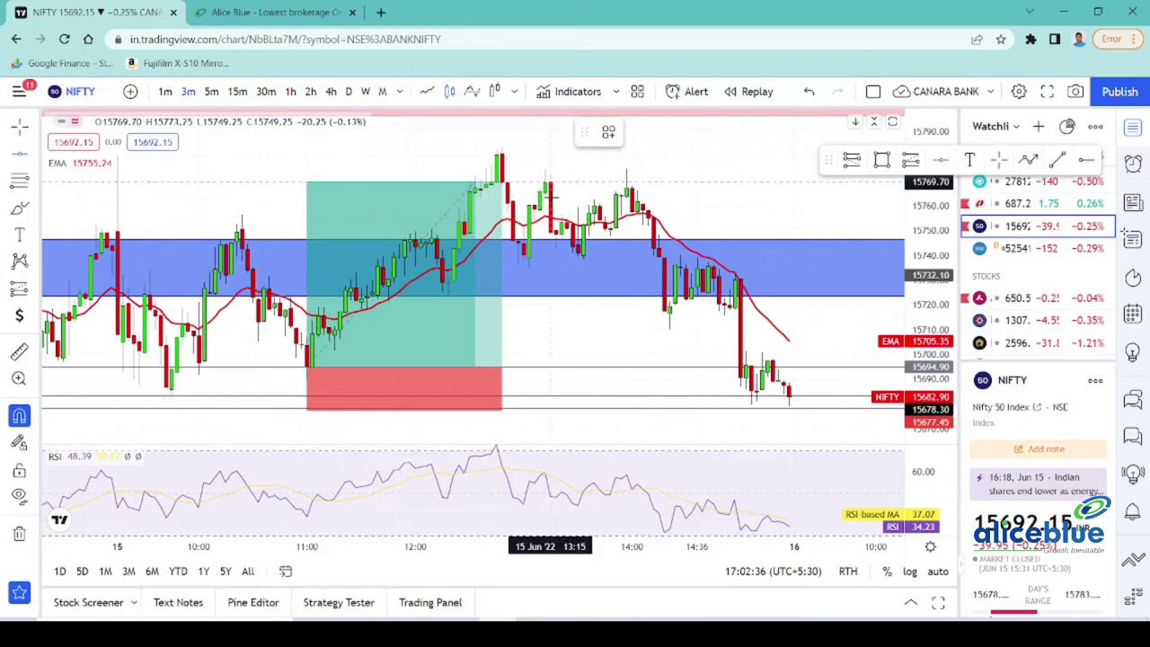
{"action": "left_click", "coordinate": [473, 192]}
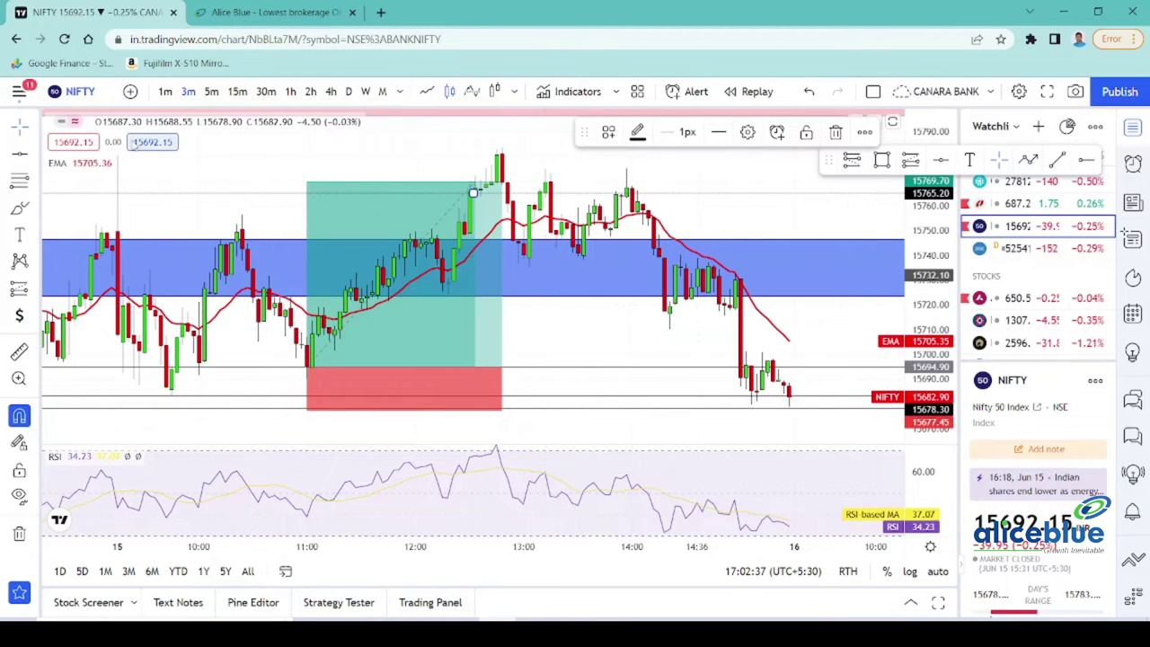
{"action": "left_click", "coordinate": [22, 154]}
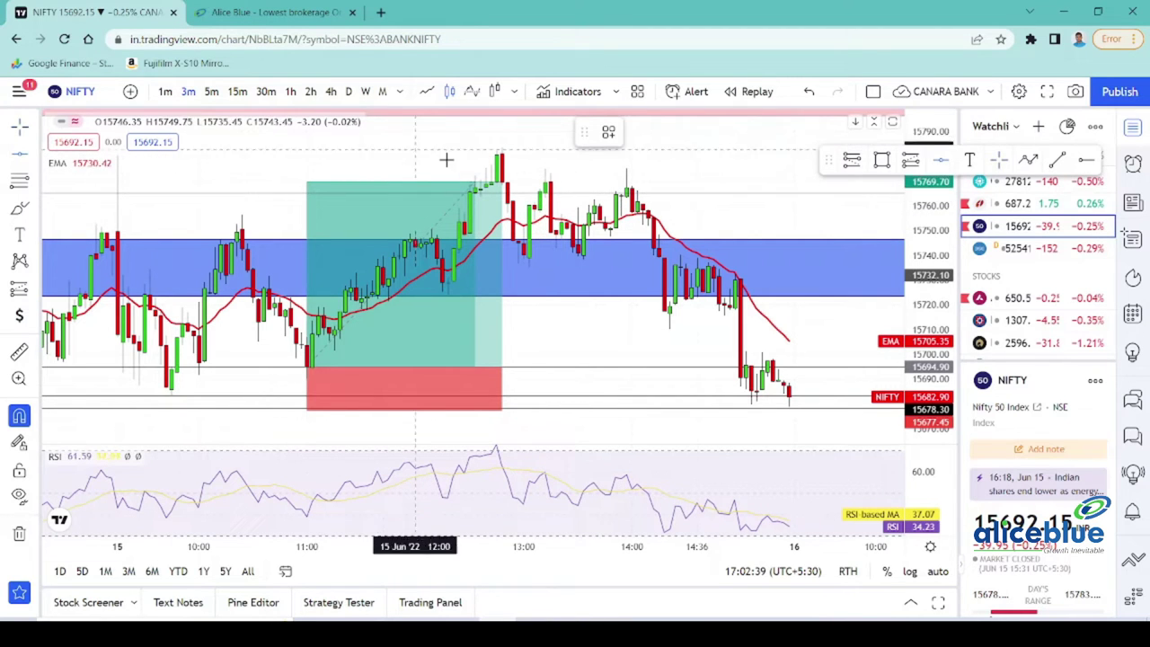
{"action": "left_click", "coordinate": [546, 168]}
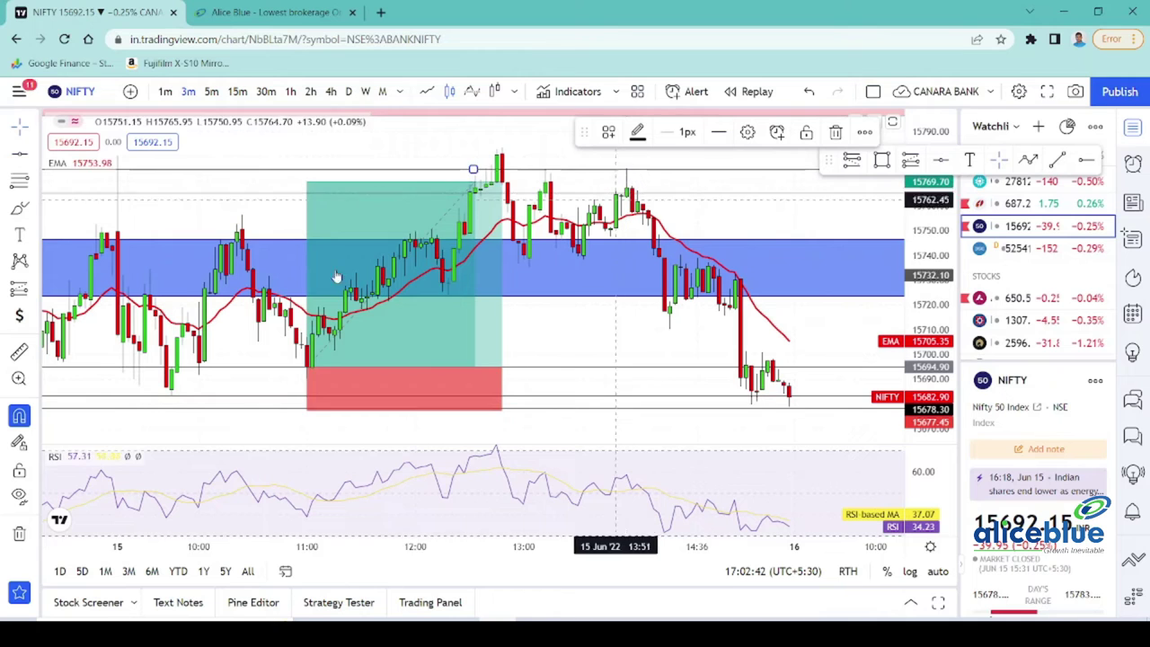
- Place a short position at the 15 June 13:51 candle with entry at 15764.70 and a target 81.20 points below
{"action": "left_click", "coordinate": [33, 288]}
{"action": "left_click", "coordinate": [90, 318]}
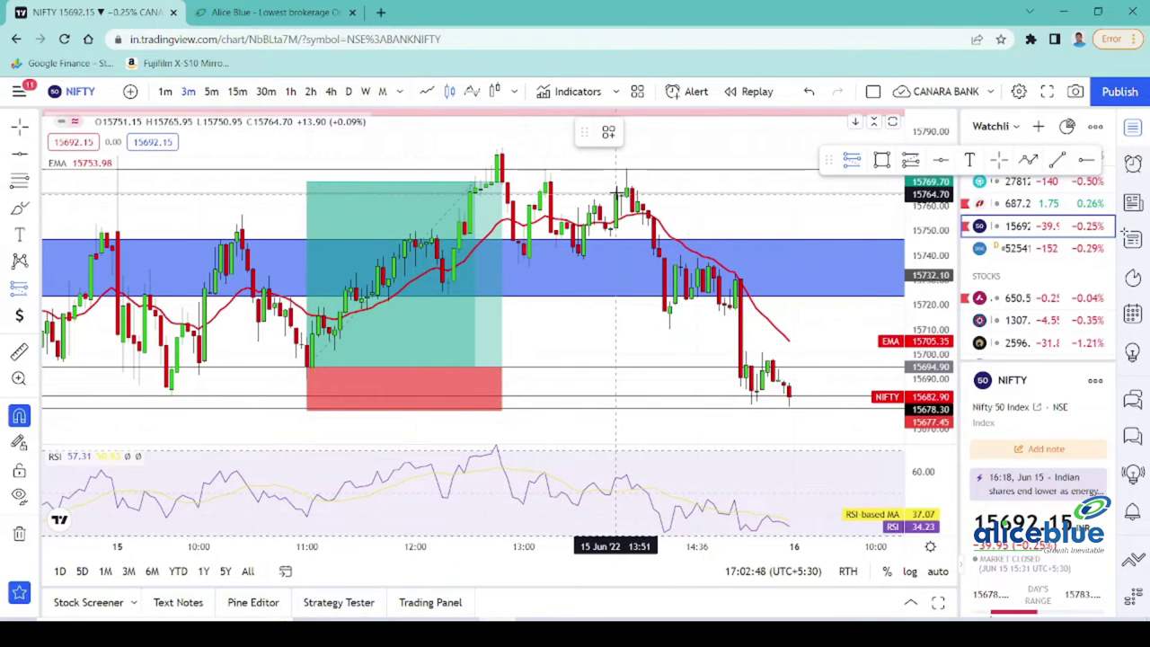
{"action": "left_click", "coordinate": [616, 193]}
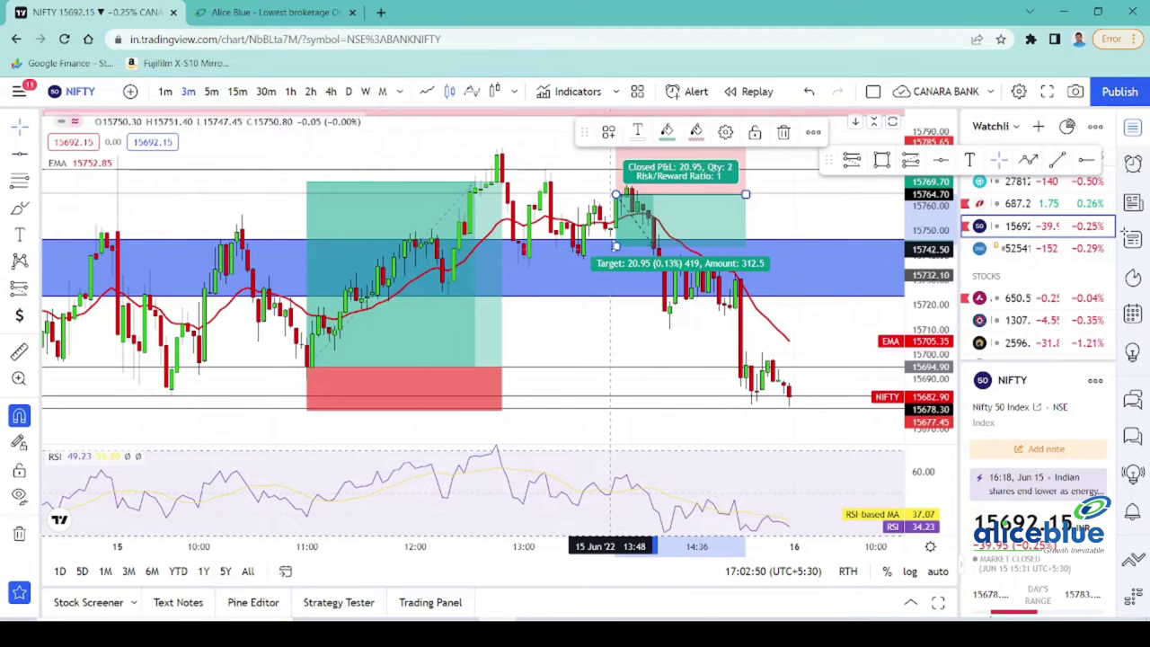
{"action": "left_click_drag", "start_coordinate": [616, 246], "coordinate": [624, 395]}
- Tighten the short position's stop to just above the upper resistance line, with magnet snapping turned off
{"action": "left_click_drag", "start_coordinate": [784, 225], "coordinate": [782, 285]}
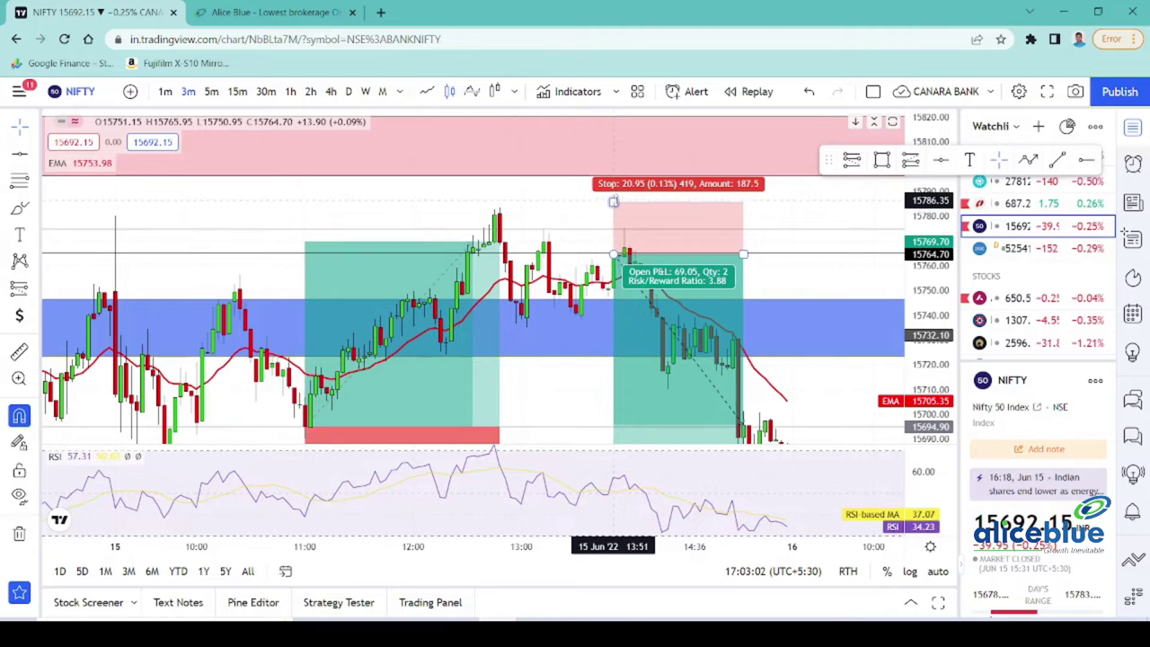
{"action": "left_click_drag", "start_coordinate": [613, 201], "coordinate": [616, 228]}
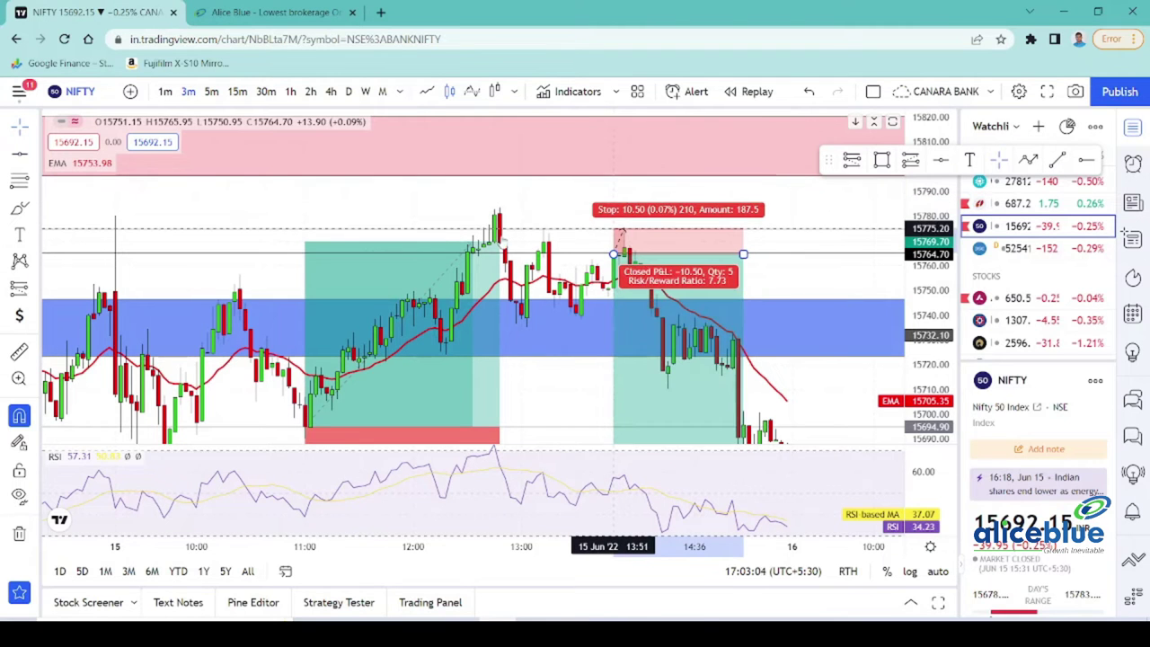
{"action": "left_click_drag", "start_coordinate": [502, 241], "coordinate": [502, 241]}
{"action": "left_click", "coordinate": [19, 416]}
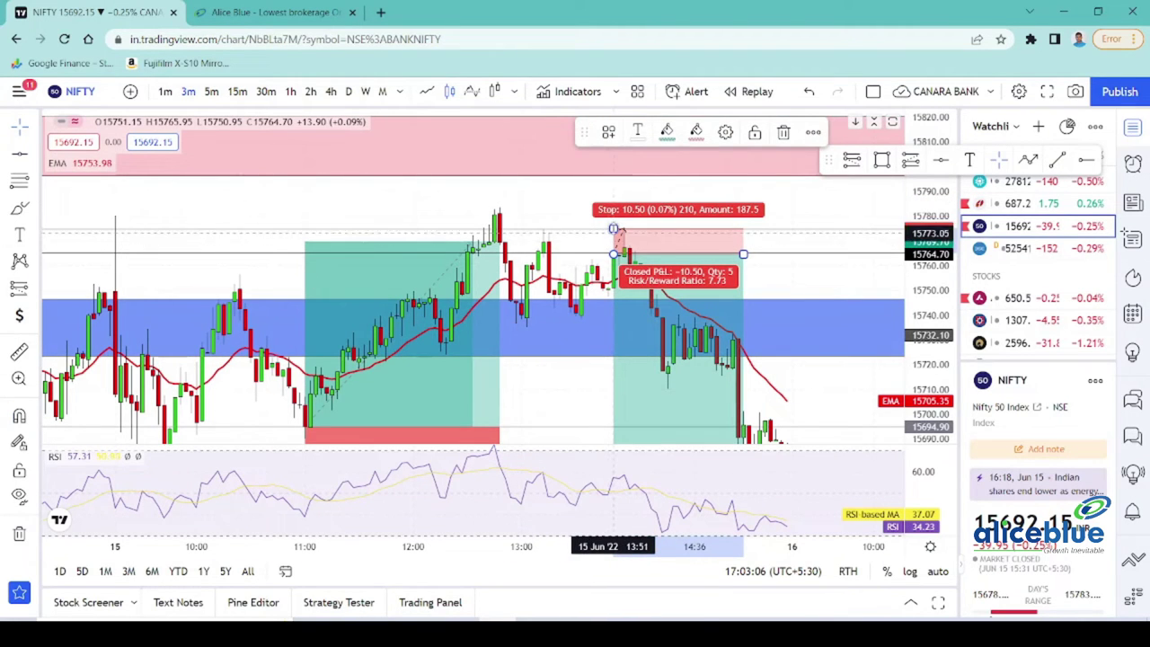
{"action": "left_click_drag", "start_coordinate": [556, 200], "coordinate": [542, 124]}
{"action": "left_click", "coordinate": [670, 263]}
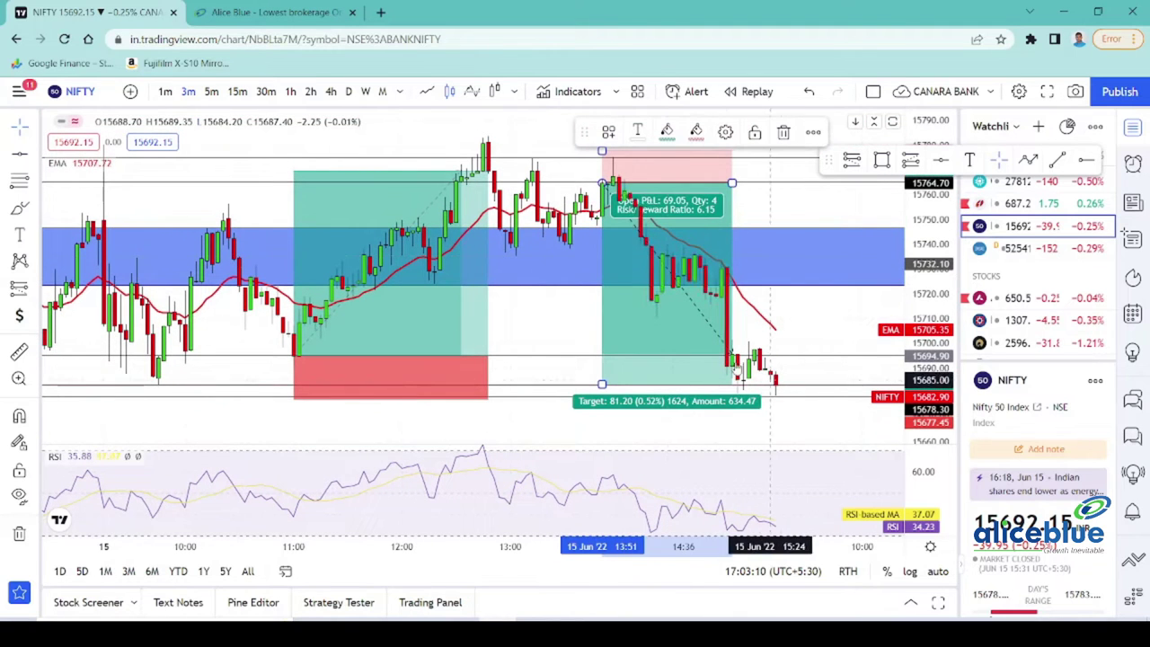
- Extend the short position's end slightly so it covers the candle that reaches its target
{"action": "left_click_drag", "start_coordinate": [731, 182], "coordinate": [737, 182]}
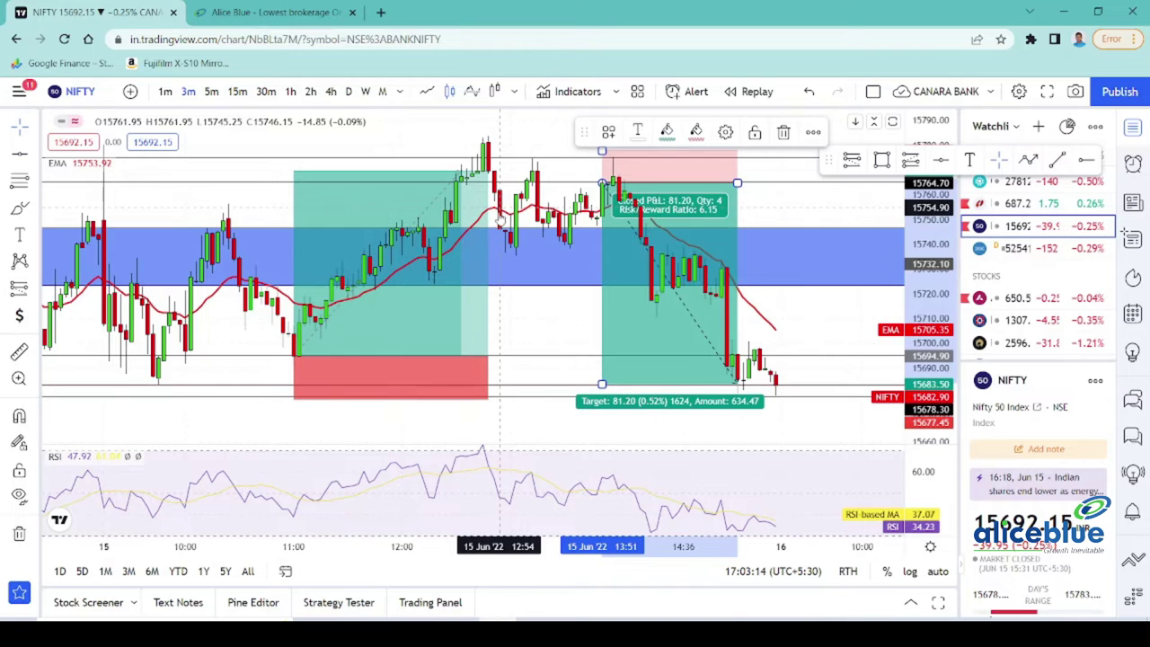
- Draw a rectangle over the 15 June resistance highs, from 12:48 at 15783.35 to 15:21 at 15770.30
{"action": "left_click_drag", "start_coordinate": [520, 314], "coordinate": [533, 290]}
{"action": "left_click_drag", "start_coordinate": [570, 305], "coordinate": [564, 391]}
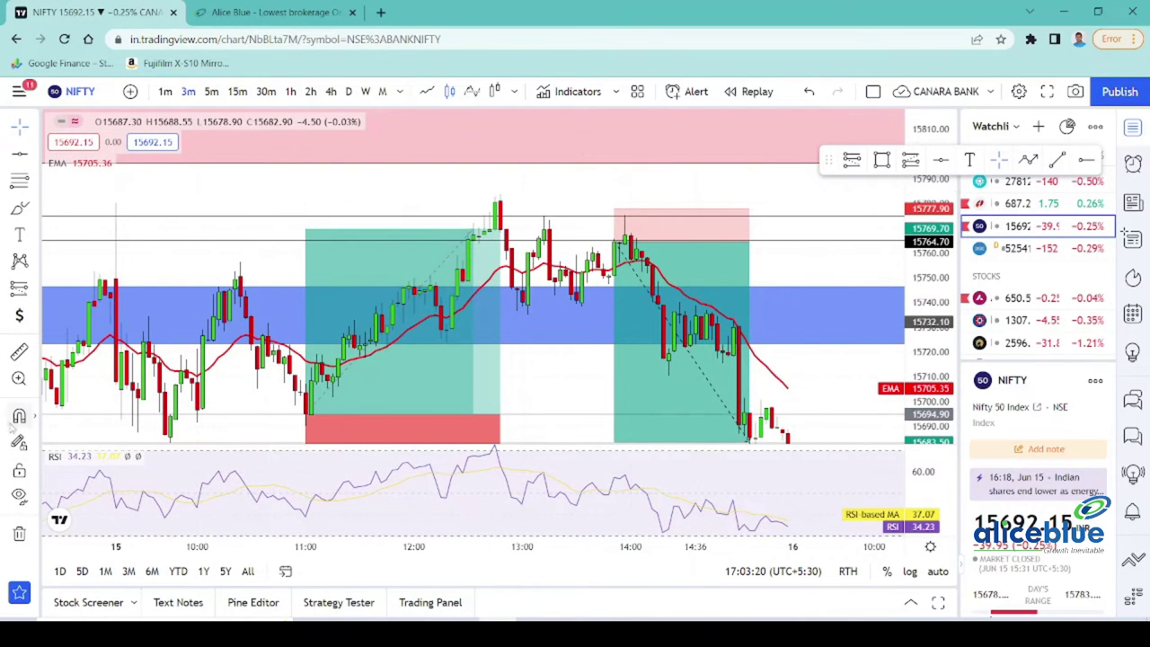
{"action": "left_click", "coordinate": [33, 210]}
{"action": "left_click", "coordinate": [94, 269]}
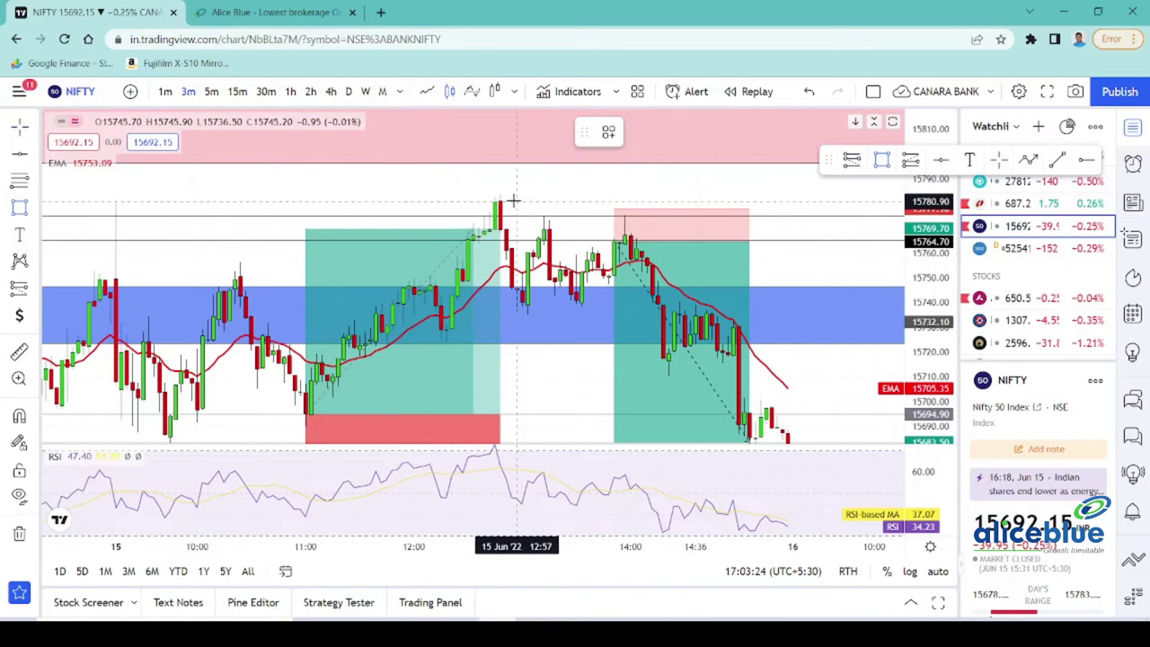
{"action": "mouse_move", "coordinate": [500, 195]}
{"action": "left_mouse_down"}
{"action": "mouse_move", "coordinate": [771, 237]}
{"action": "mouse_move", "coordinate": [777, 224]}
{"action": "left_mouse_up"}
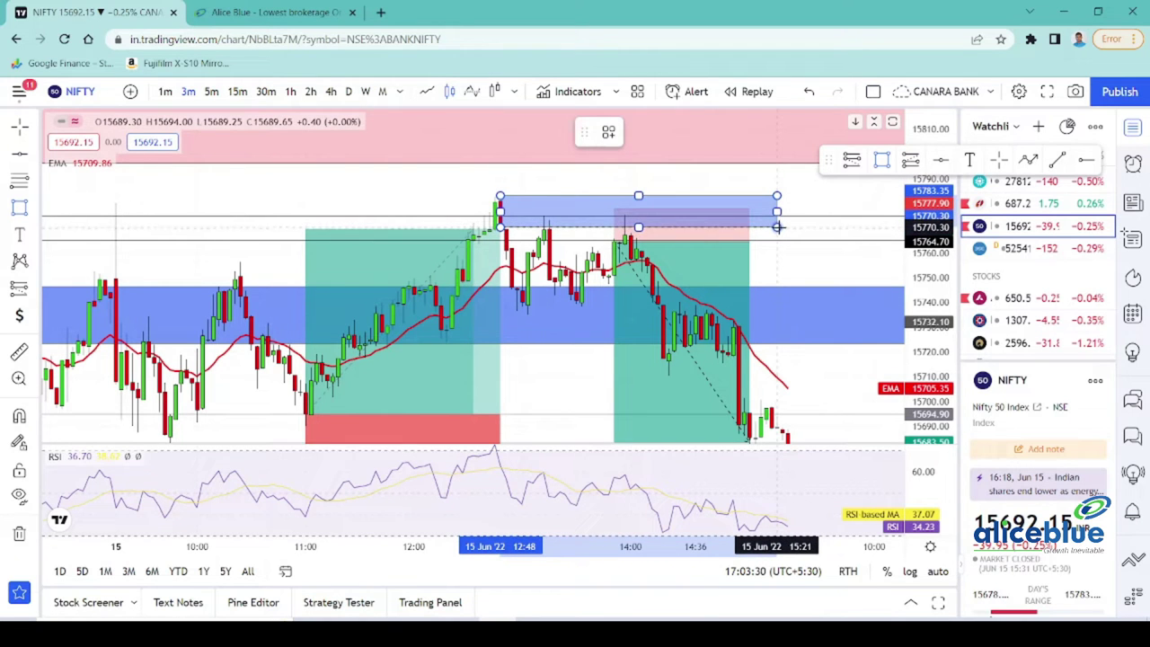
{"action": "left_click", "coordinate": [593, 174]}
{"action": "left_click_drag", "start_coordinate": [593, 174], "coordinate": [584, 137]}
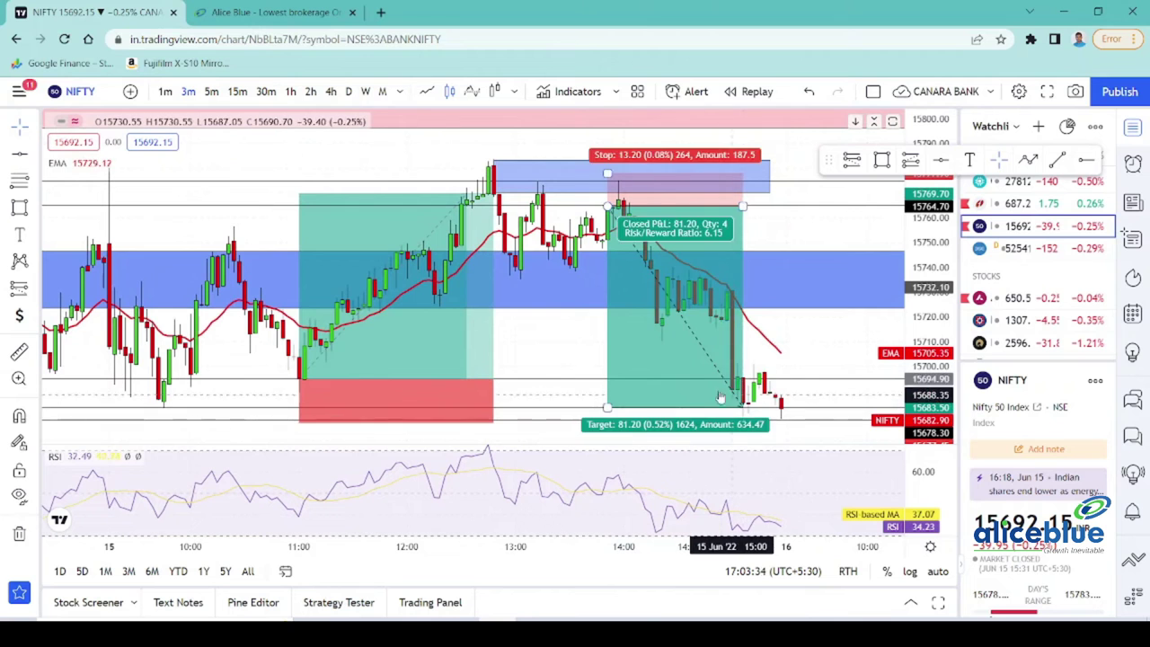
- Draw a support rectangle from the early 15 June lows to just past the last candle, between about 15679 and 15686
{"action": "scroll", "coordinate": [580, 369], "scroll_direction": "down", "scroll_amount": 2}
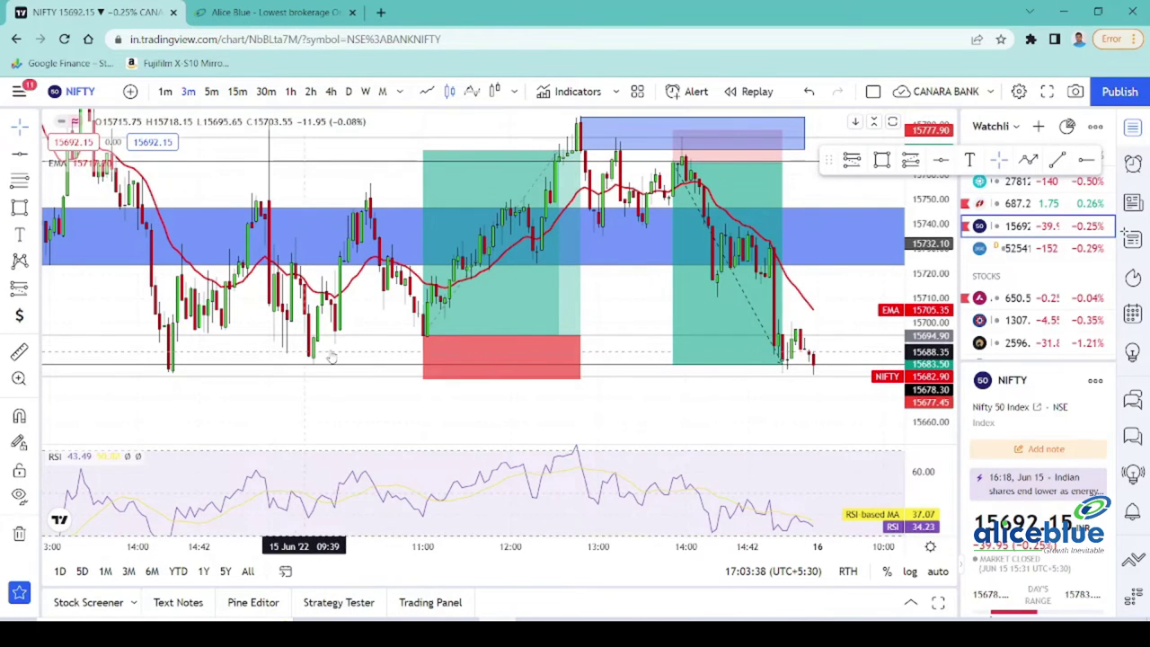
{"action": "left_click", "coordinate": [18, 207]}
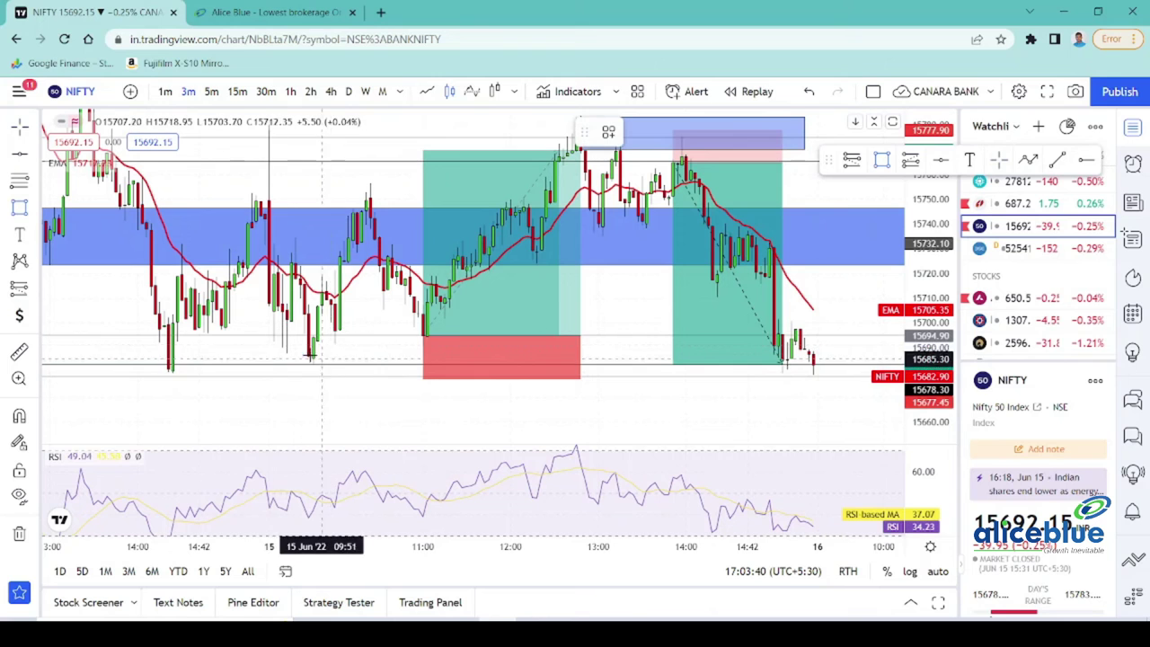
{"action": "left_click_drag", "start_coordinate": [312, 349], "coordinate": [835, 374]}
{"action": "left_click_drag", "start_coordinate": [575, 348], "coordinate": [647, 357]}
- Examine the short and long positions against the newly drawn support and resistance zones
{"action": "left_click_drag", "start_coordinate": [839, 297], "coordinate": [757, 241]}
{"action": "scroll", "coordinate": [526, 379], "scroll_direction": "up", "scroll_amount": 3}
{"action": "left_click_drag", "start_coordinate": [944, 334], "coordinate": [934, 277]}
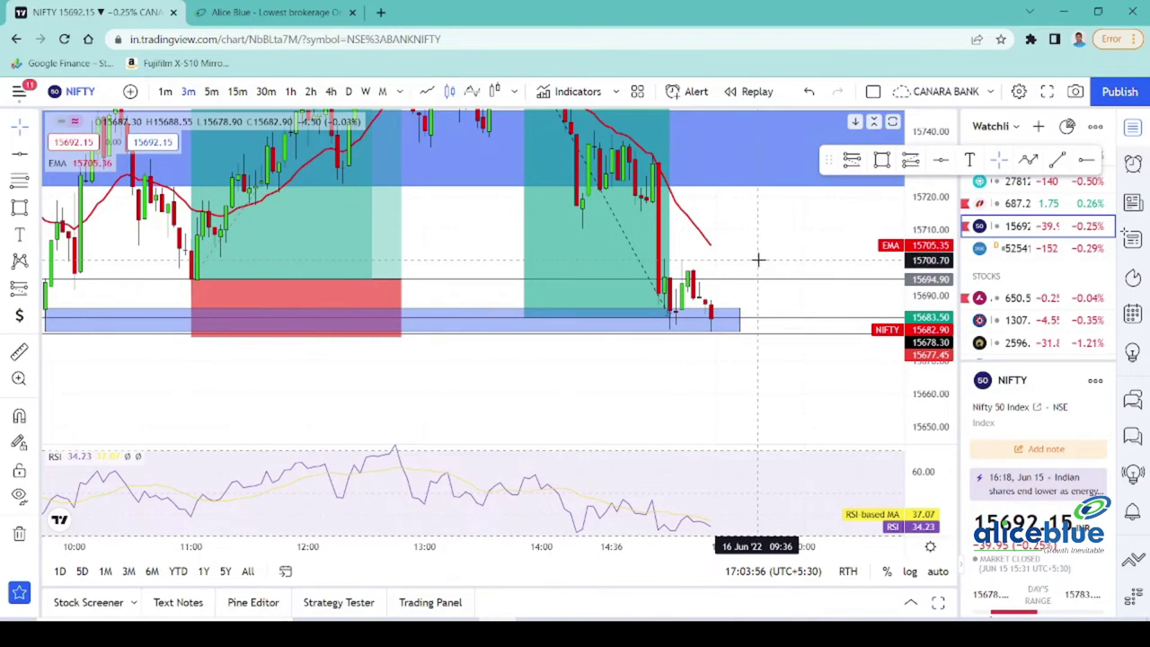
{"action": "left_click_drag", "start_coordinate": [757, 259], "coordinate": [778, 296]}
{"action": "scroll", "coordinate": [714, 292], "scroll_direction": "up", "scroll_amount": 3}
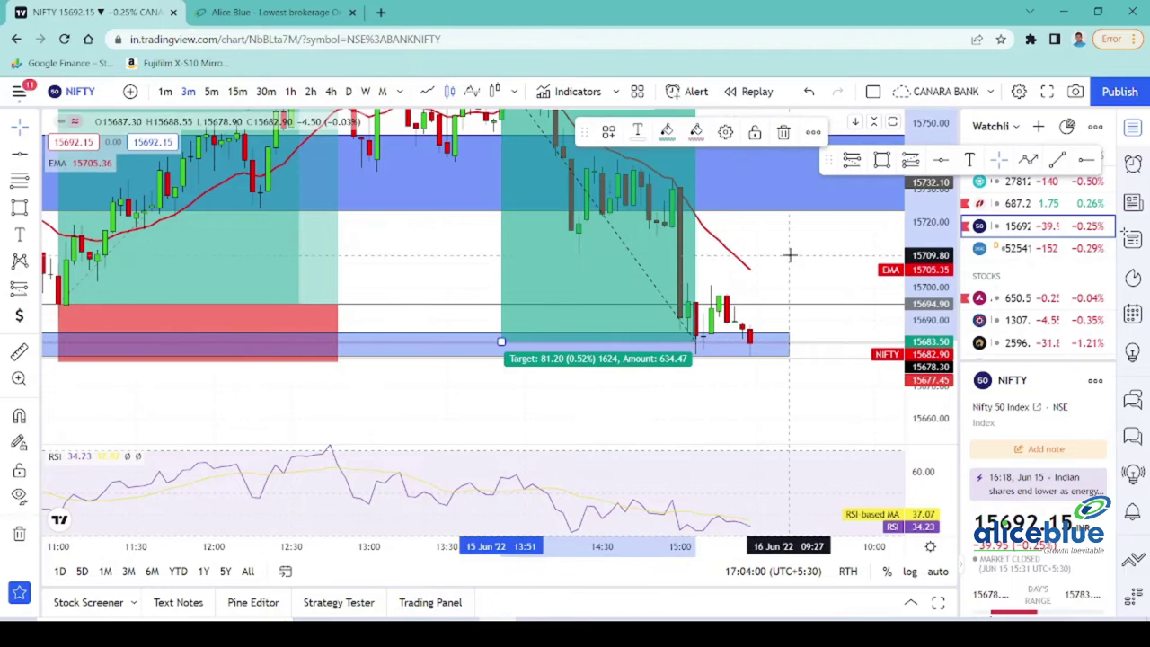
{"action": "left_click_drag", "start_coordinate": [791, 254], "coordinate": [811, 372]}
{"action": "left_click", "coordinate": [667, 254]}
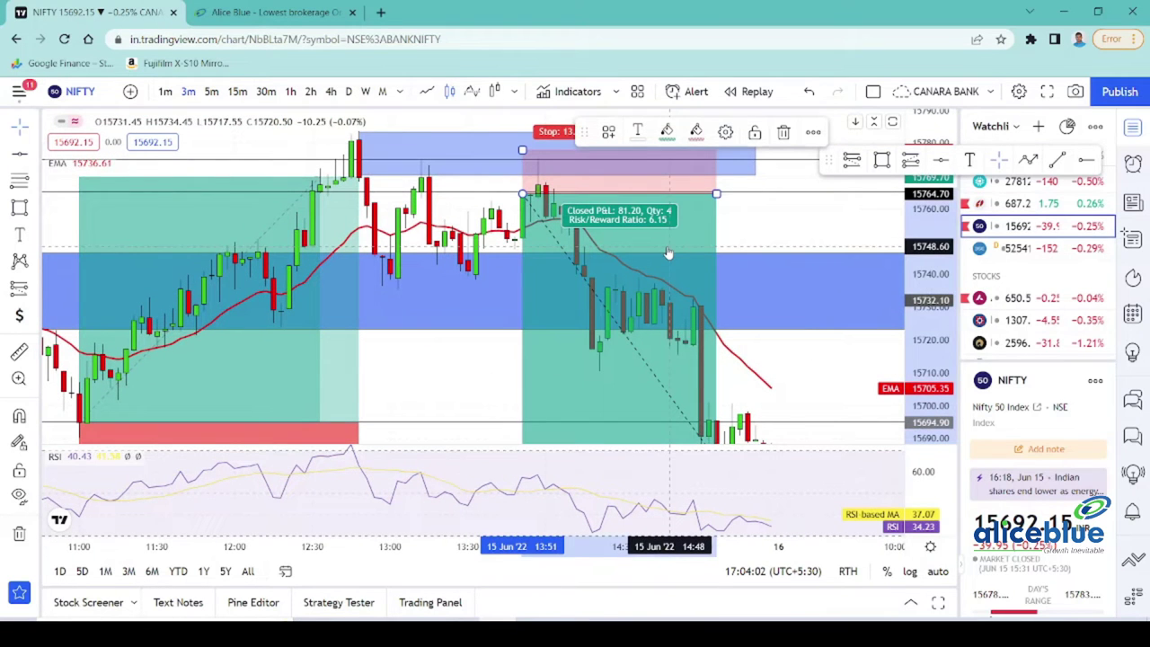
{"action": "left_click_drag", "start_coordinate": [734, 221], "coordinate": [761, 172]}
{"action": "left_click", "coordinate": [672, 249]}
{"action": "left_click", "coordinate": [649, 172]}
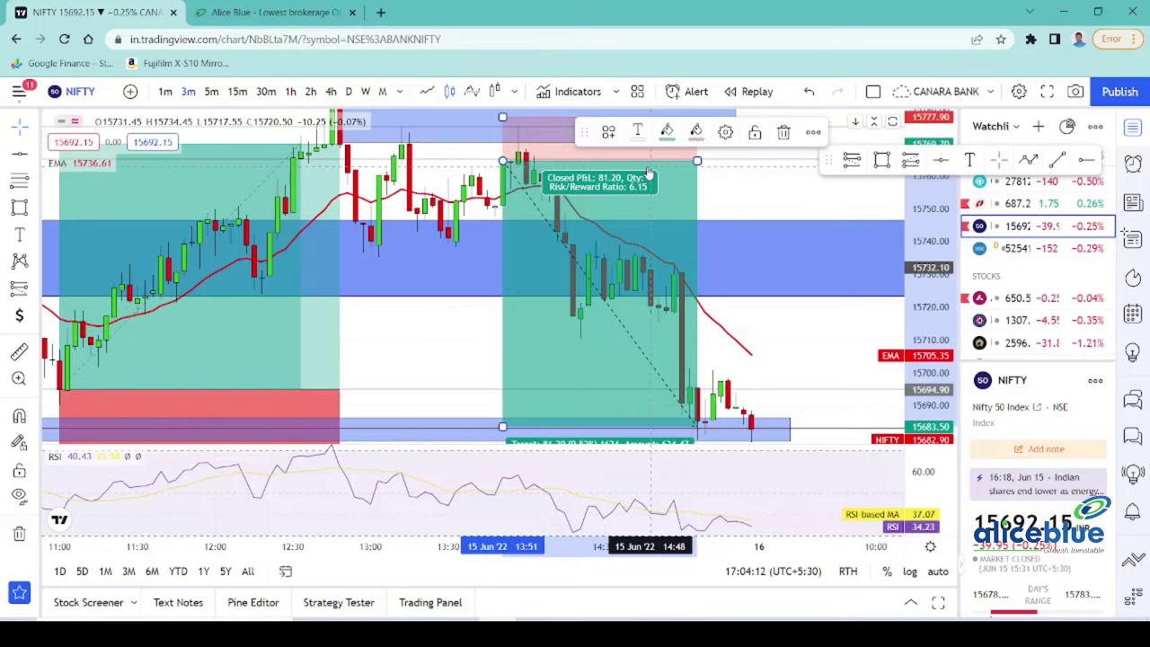
{"action": "left_click_drag", "start_coordinate": [419, 357], "coordinate": [457, 398]}
{"action": "scroll", "coordinate": [457, 403], "scroll_direction": "down", "scroll_amount": 2}
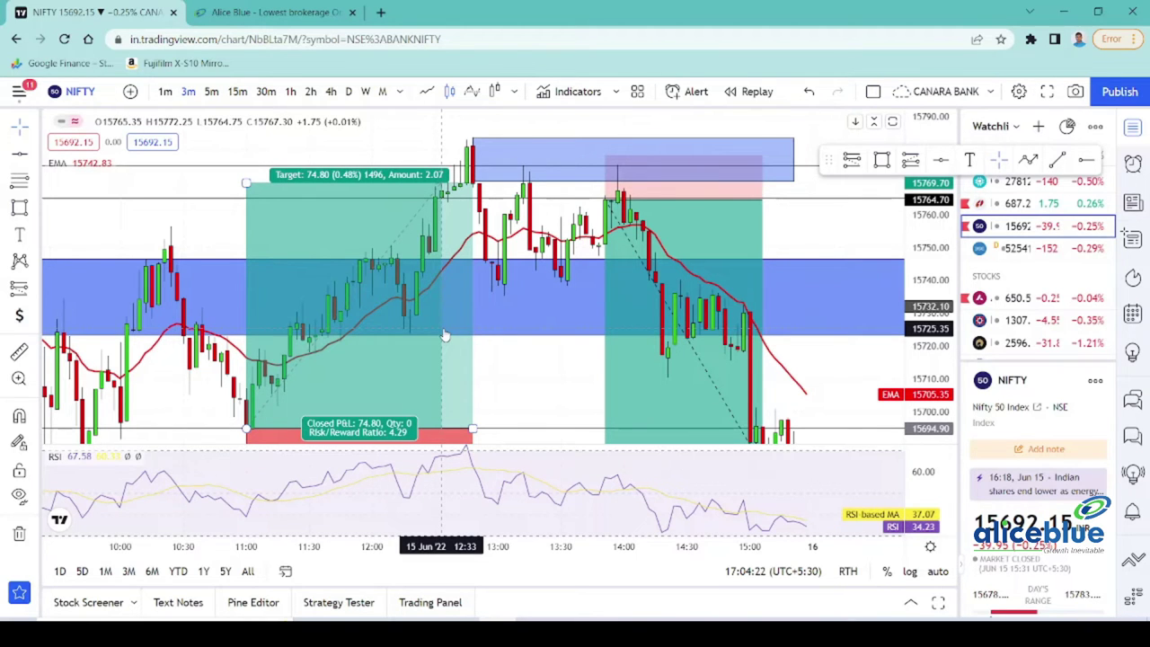
{"action": "left_click_drag", "start_coordinate": [521, 354], "coordinate": [546, 278]}
{"action": "scroll", "coordinate": [546, 278], "scroll_direction": "down", "scroll_amount": 2}
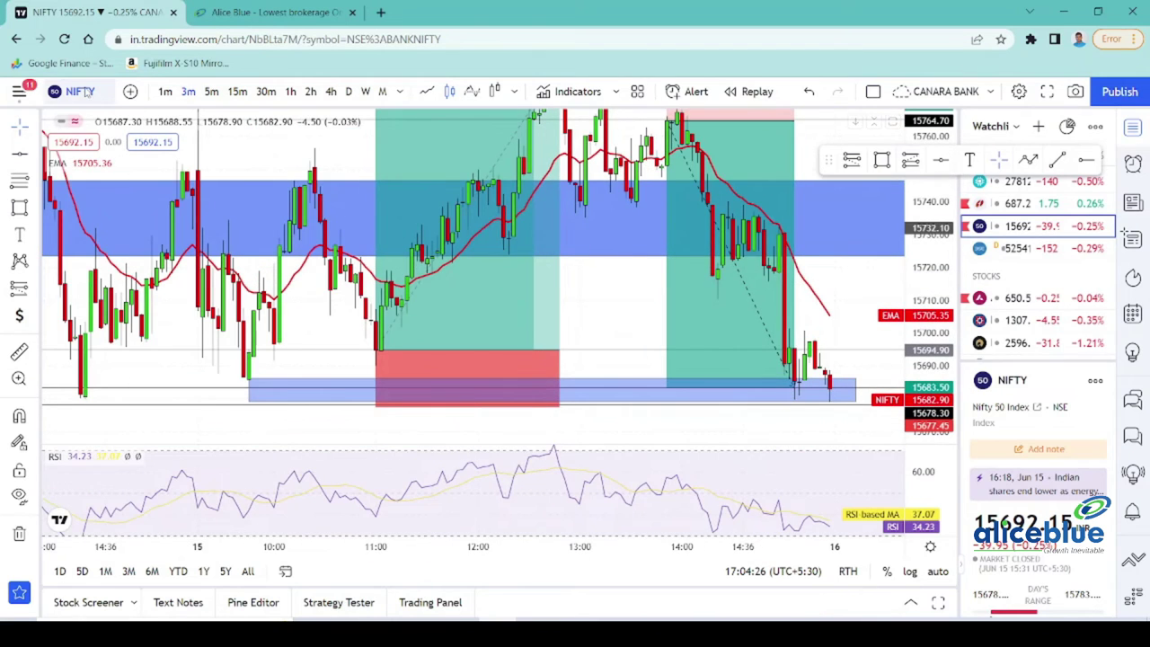
- Switch the chart from NIFTY to the NSE index BANKNIFTY
{"action": "left_click", "coordinate": [83, 92]}
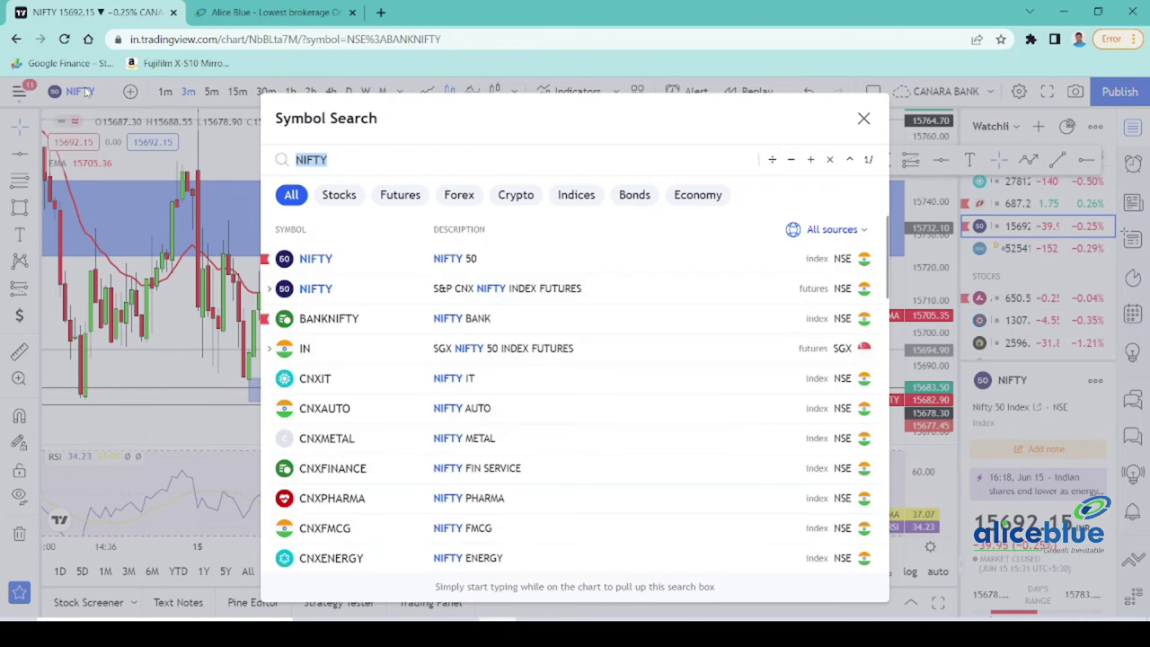
{"action": "type", "text": "BANKNIF"}
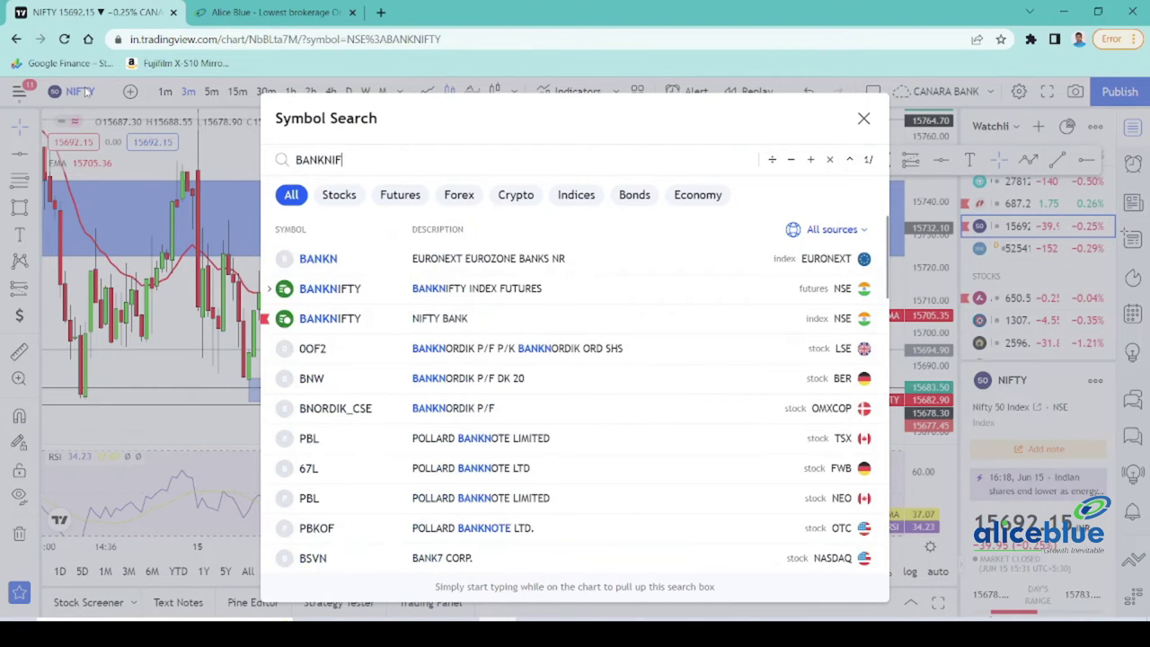
{"action": "left_click", "coordinate": [471, 259]}
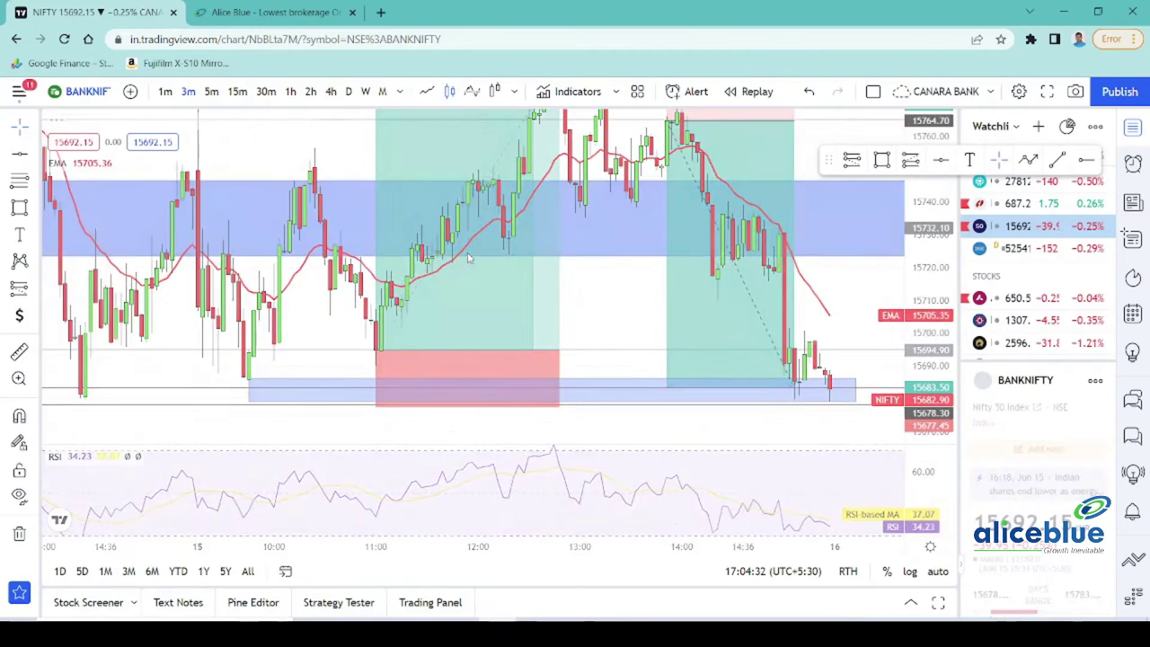
- Delete the existing long and short positions from the BANKNIFTY chart
{"action": "left_click", "coordinate": [544, 252]}
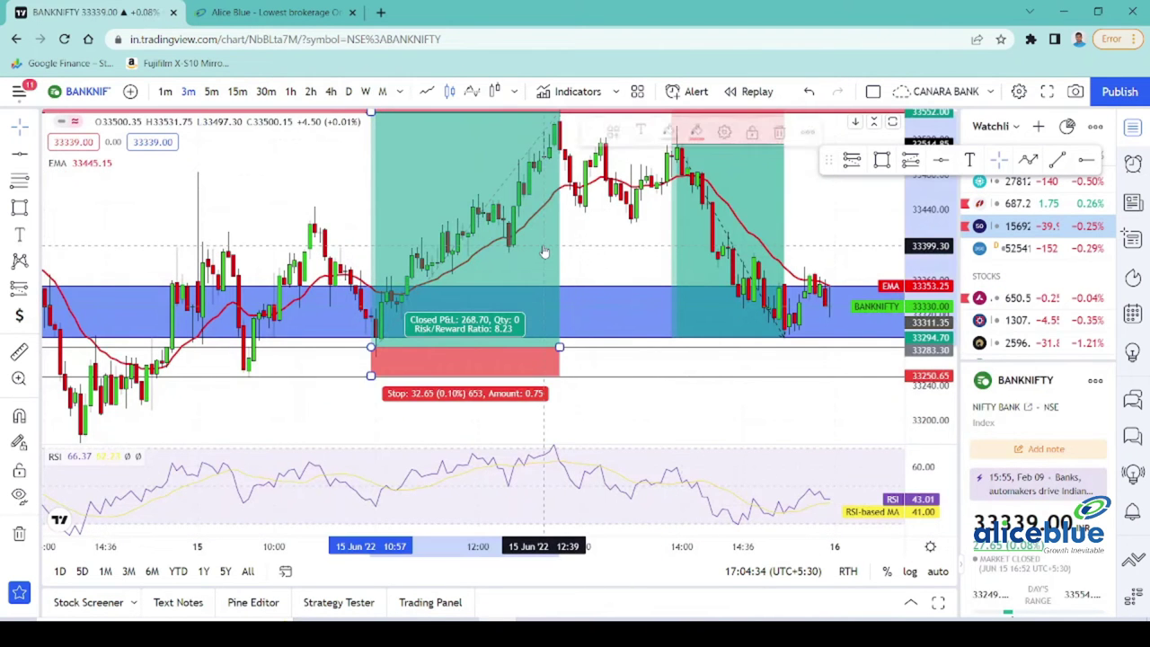
{"action": "key", "text": "Delete"}
{"action": "left_click", "coordinate": [686, 257]}
{"action": "key", "text": "Delete"}
- Examine the BANKNIFTY support zone on the 5-minute and 15-minute intervals, ending back on the 3-minute interval
{"action": "left_click_drag", "start_coordinate": [661, 261], "coordinate": [745, 249]}
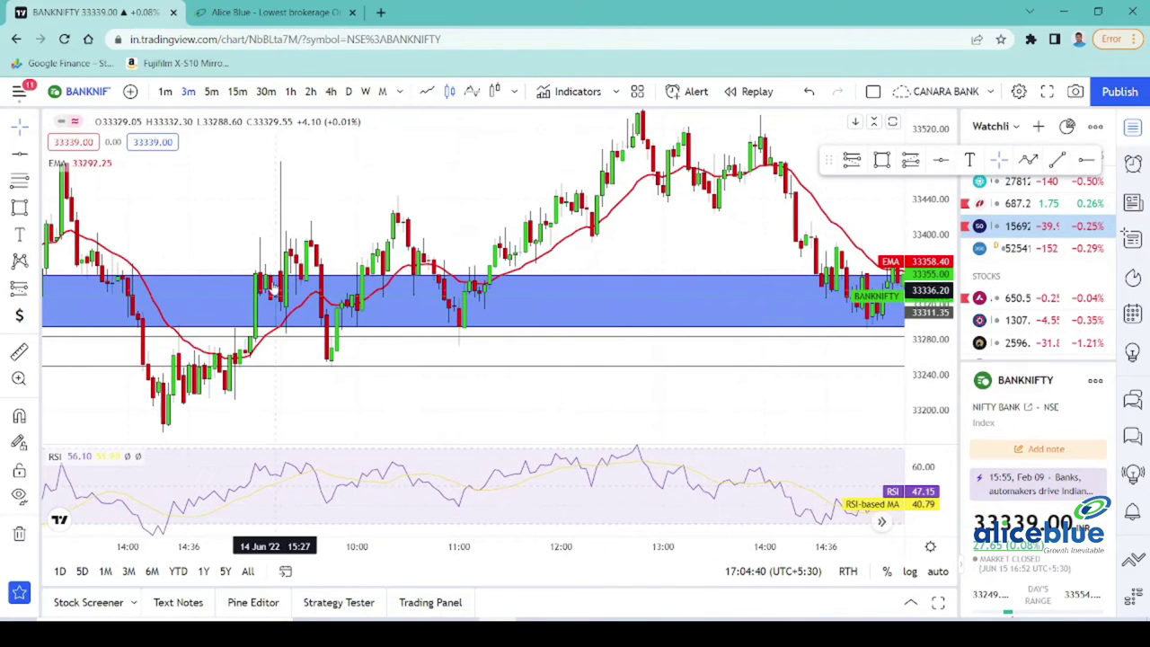
{"action": "left_click", "coordinate": [211, 92]}
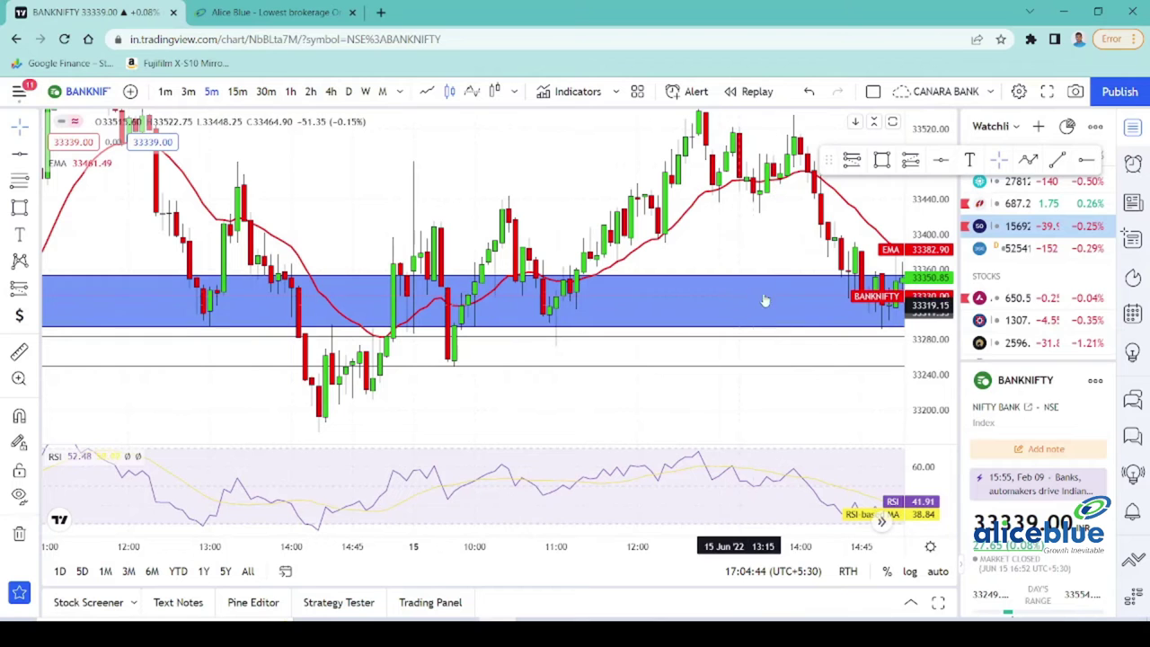
{"action": "scroll", "coordinate": [694, 261], "scroll_direction": "up", "scroll_amount": 1}
{"action": "left_click", "coordinate": [237, 91]}
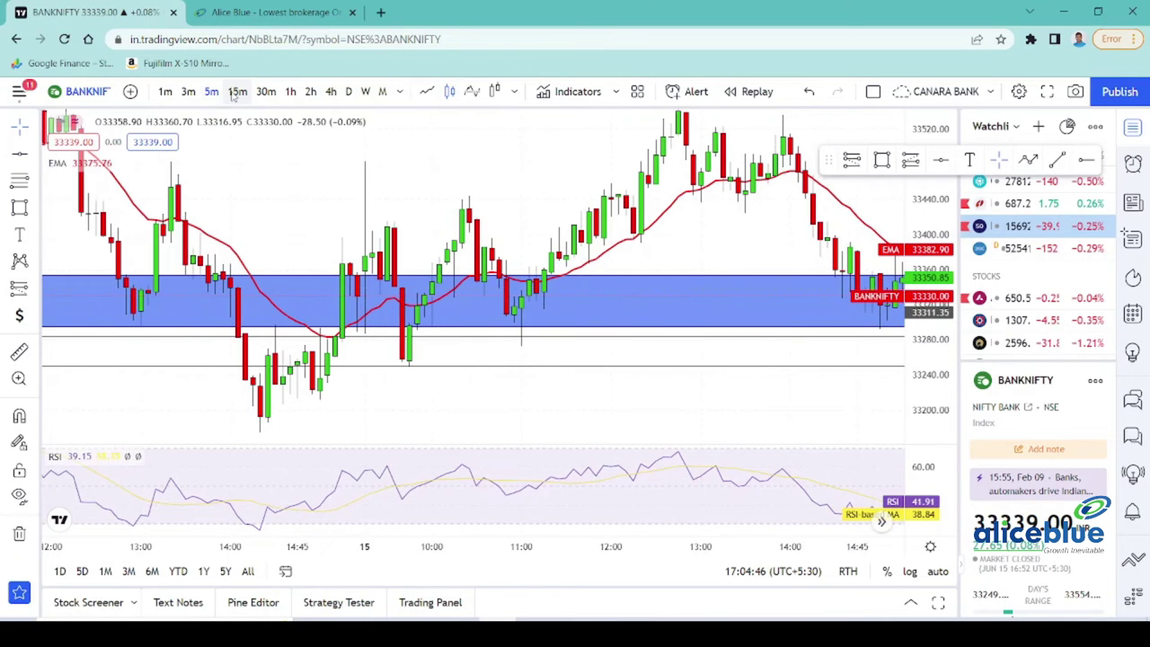
{"action": "scroll", "coordinate": [688, 333], "scroll_direction": "up", "scroll_amount": 3}
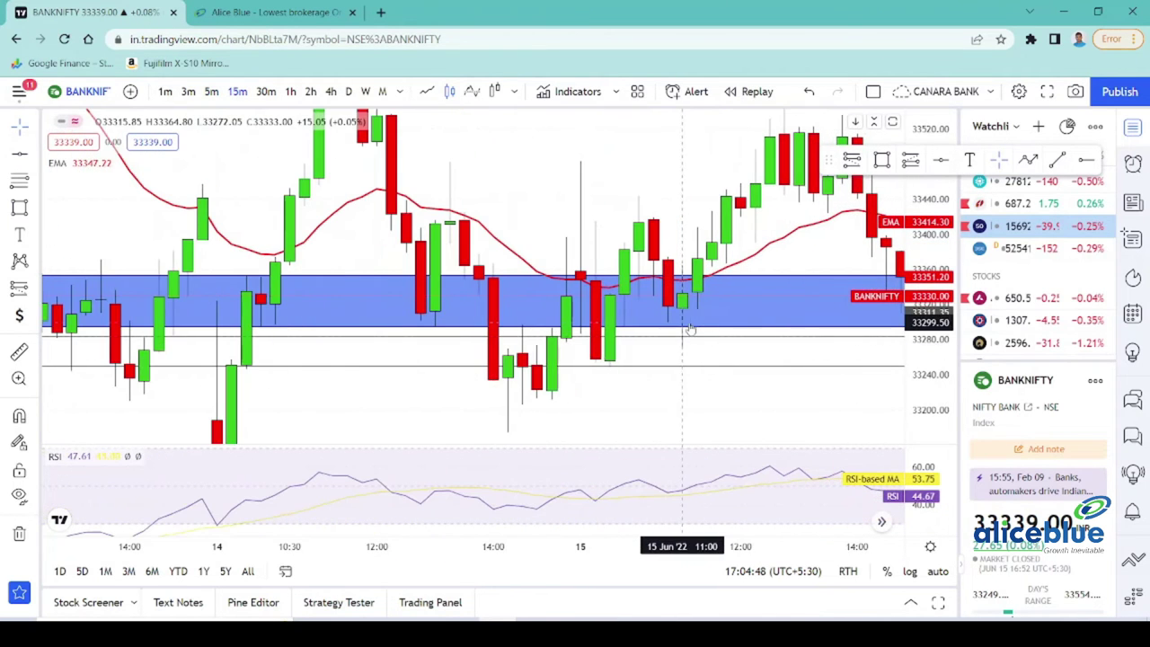
{"action": "left_click_drag", "start_coordinate": [663, 358], "coordinate": [515, 357]}
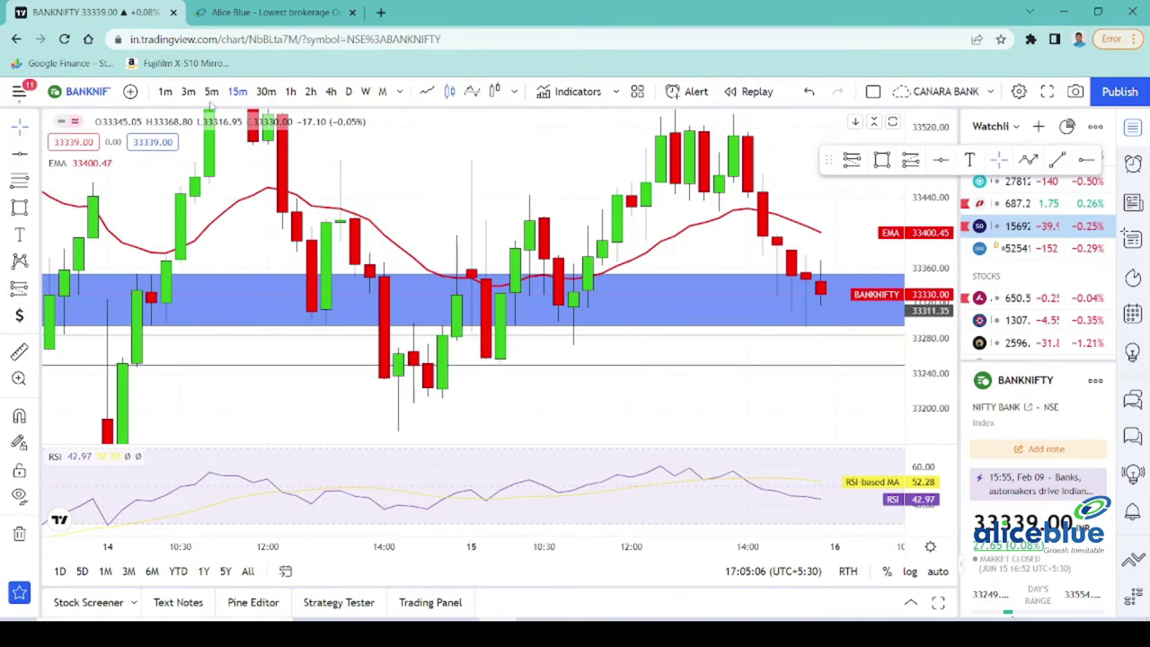
{"action": "left_click", "coordinate": [187, 90]}
{"action": "scroll", "coordinate": [773, 220], "scroll_direction": "down", "scroll_amount": 3}
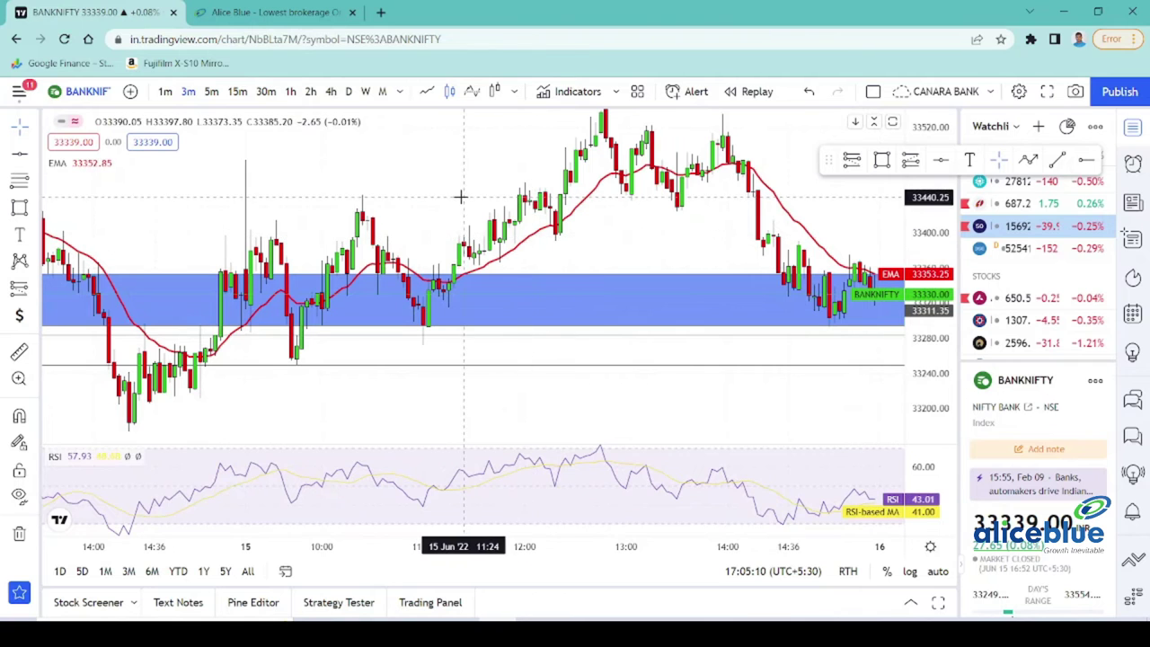
- Place a long position at the 15 June 11:00 candle with entry on the upper support line at 33284.15
{"action": "scroll", "coordinate": [460, 196], "scroll_direction": "left", "scroll_amount": 5}
{"action": "left_click_drag", "start_coordinate": [460, 306], "coordinate": [522, 335]}
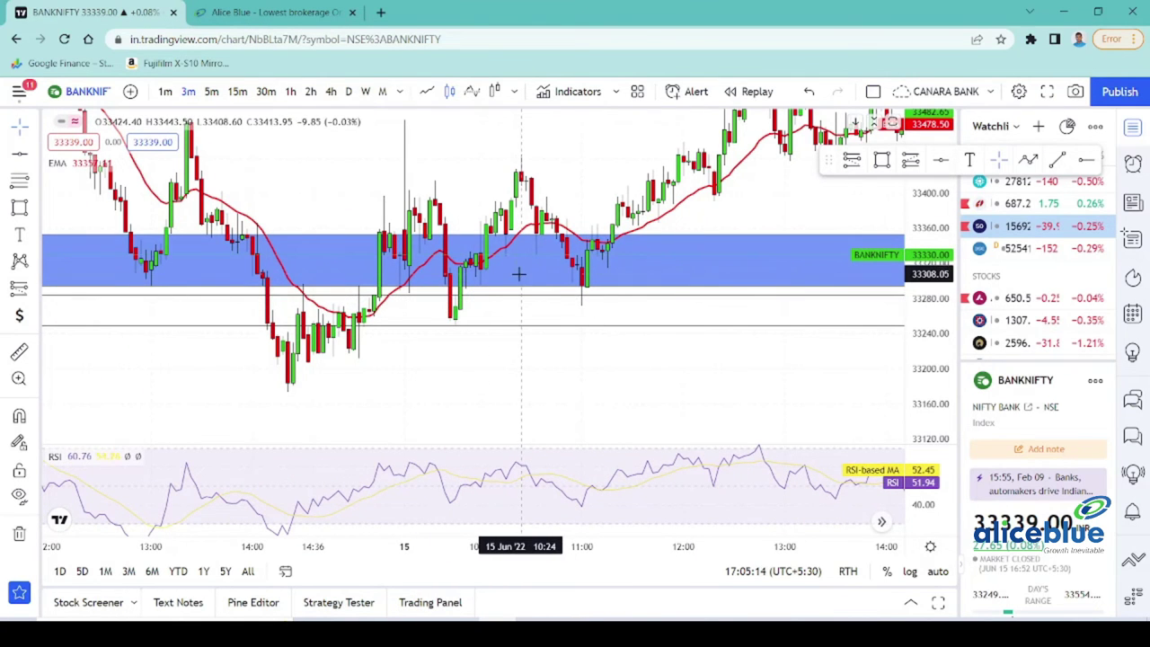
{"action": "scroll", "coordinate": [516, 289], "scroll_direction": "right", "scroll_amount": 2}
{"action": "left_click", "coordinate": [36, 289]}
{"action": "left_click", "coordinate": [89, 287]}
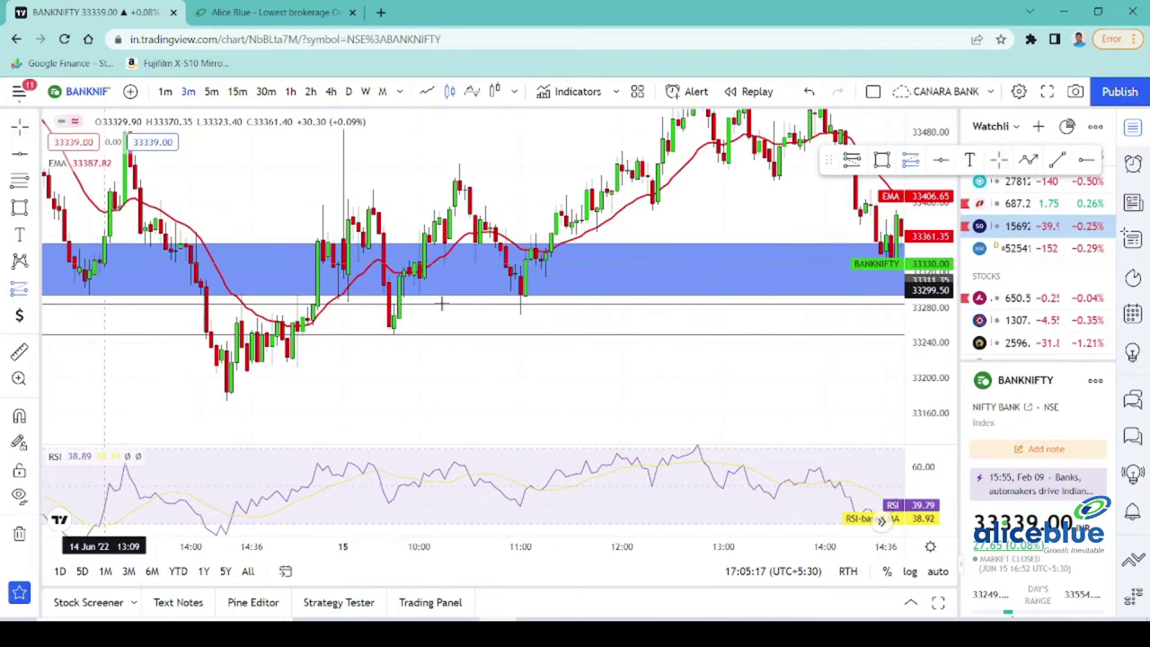
{"action": "left_click", "coordinate": [520, 304]}
- Raise the long position's target to 33549.45 at the red resistance zone and extend its end to about 12:51
{"action": "left_click_drag", "start_coordinate": [742, 221], "coordinate": [737, 333]}
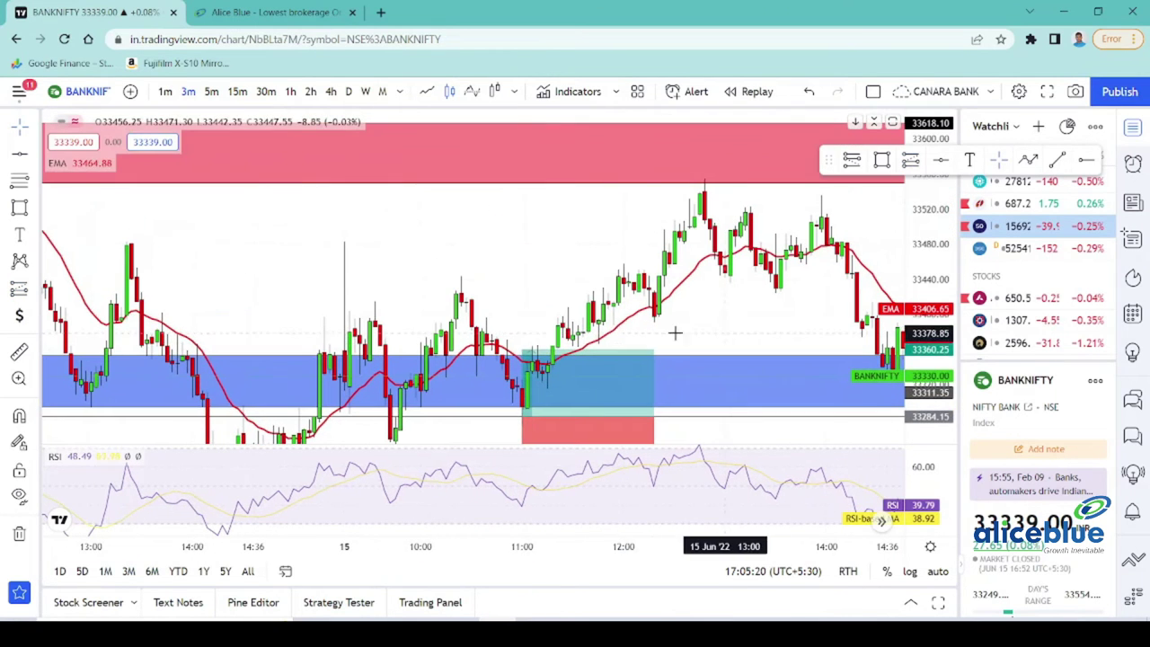
{"action": "left_click_drag", "start_coordinate": [588, 350], "coordinate": [592, 183]}
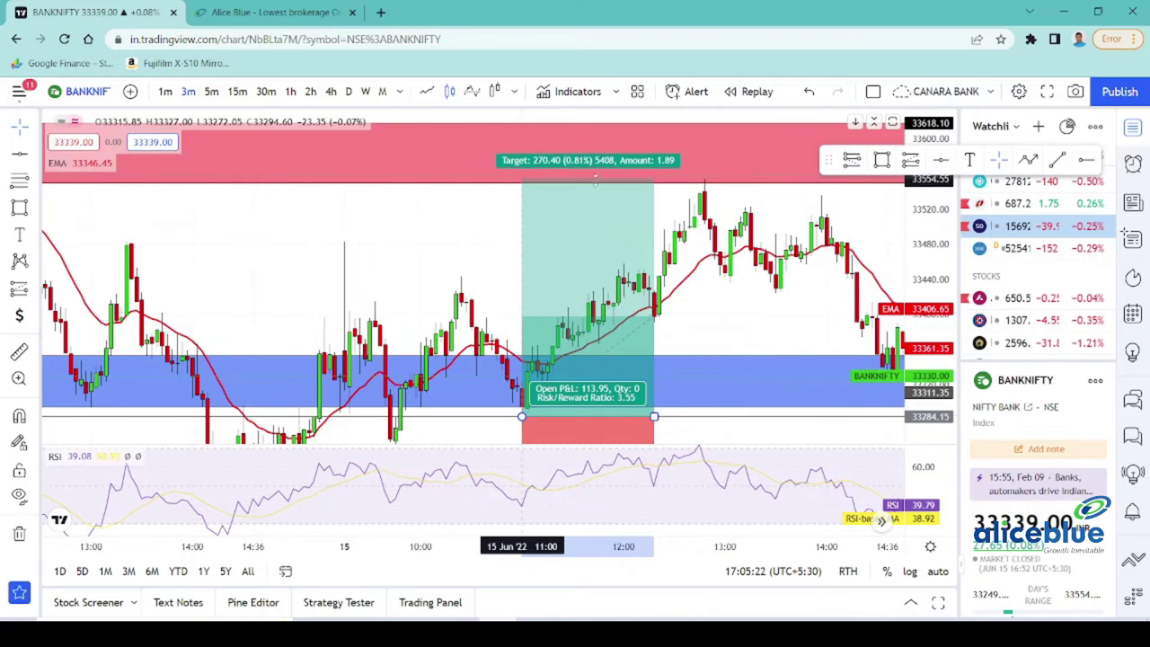
{"action": "left_click_drag", "start_coordinate": [709, 294], "coordinate": [661, 269]}
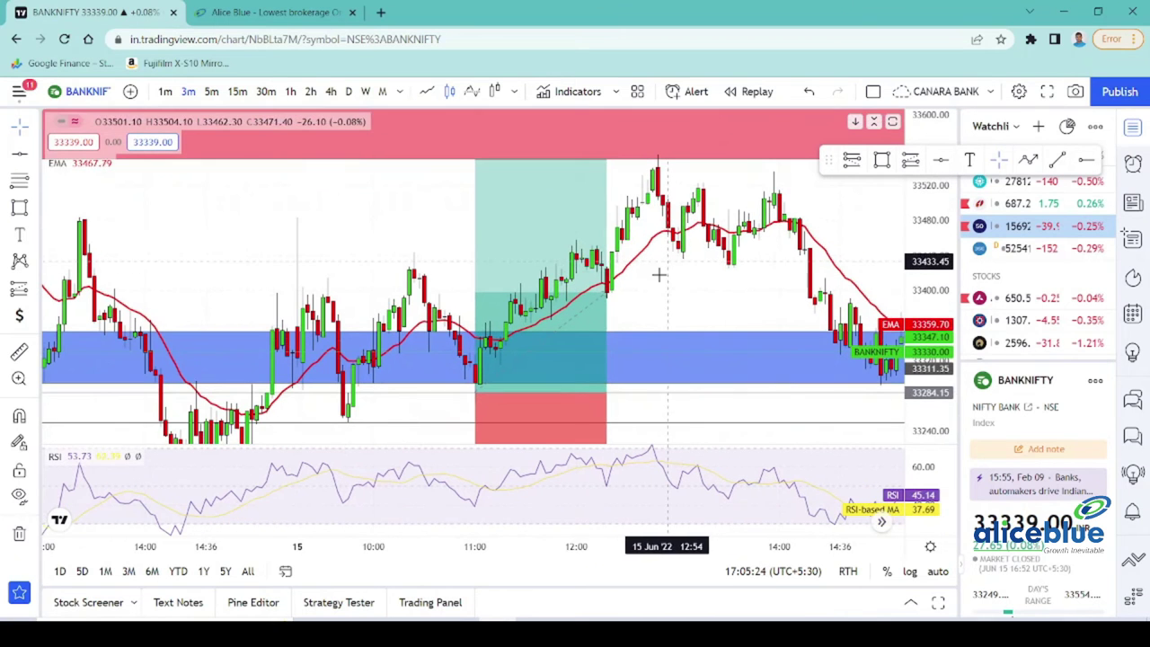
{"action": "left_click_drag", "start_coordinate": [606, 392], "coordinate": [662, 392]}
- Tighten the long position's stop to 33238.95, just below the lower support line
{"action": "left_click_drag", "start_coordinate": [698, 303], "coordinate": [681, 228]}
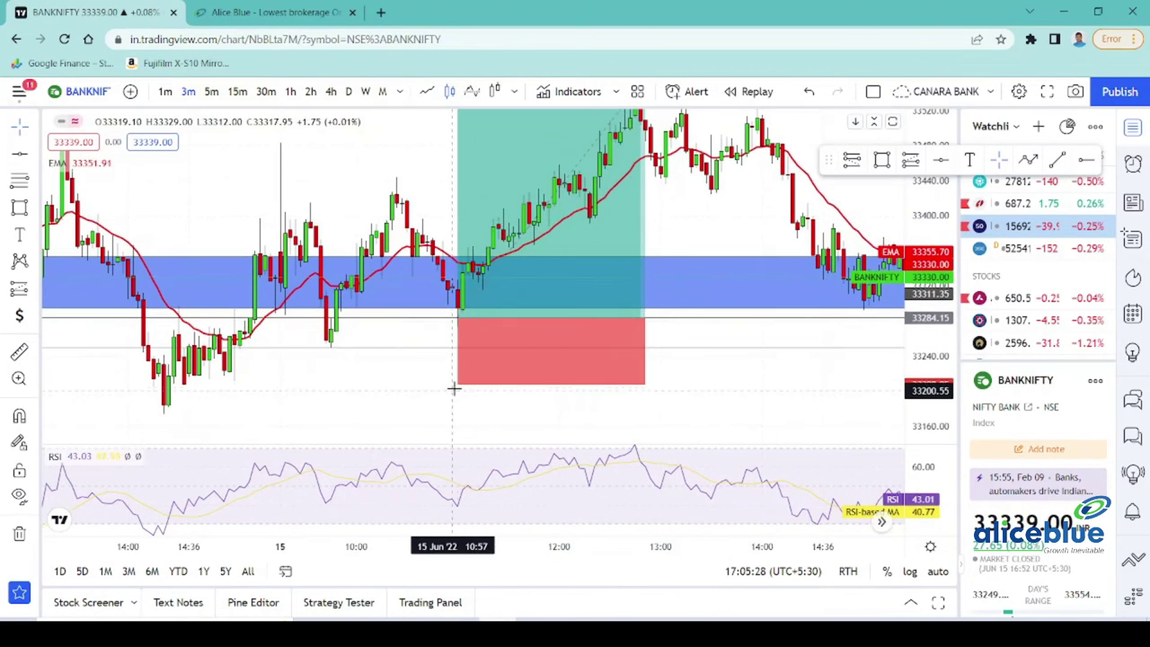
{"action": "left_click_drag", "start_coordinate": [457, 384], "coordinate": [462, 358]}
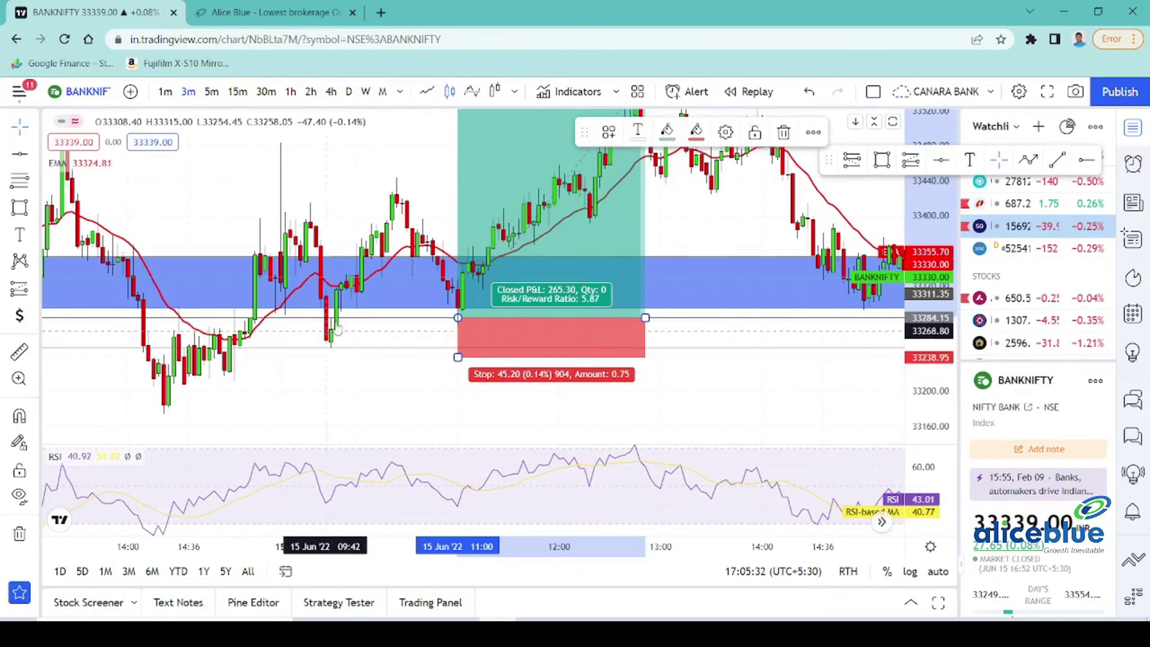
{"action": "left_click", "coordinate": [449, 381]}
- Examine the BANKNIFTY long position from its entry at support up to its target at the resistance zone
{"action": "left_click", "coordinate": [534, 337]}
{"action": "left_click", "coordinate": [670, 399]}
{"action": "left_click_drag", "start_coordinate": [663, 442], "coordinate": [649, 518]}
{"action": "left_click", "coordinate": [568, 331]}
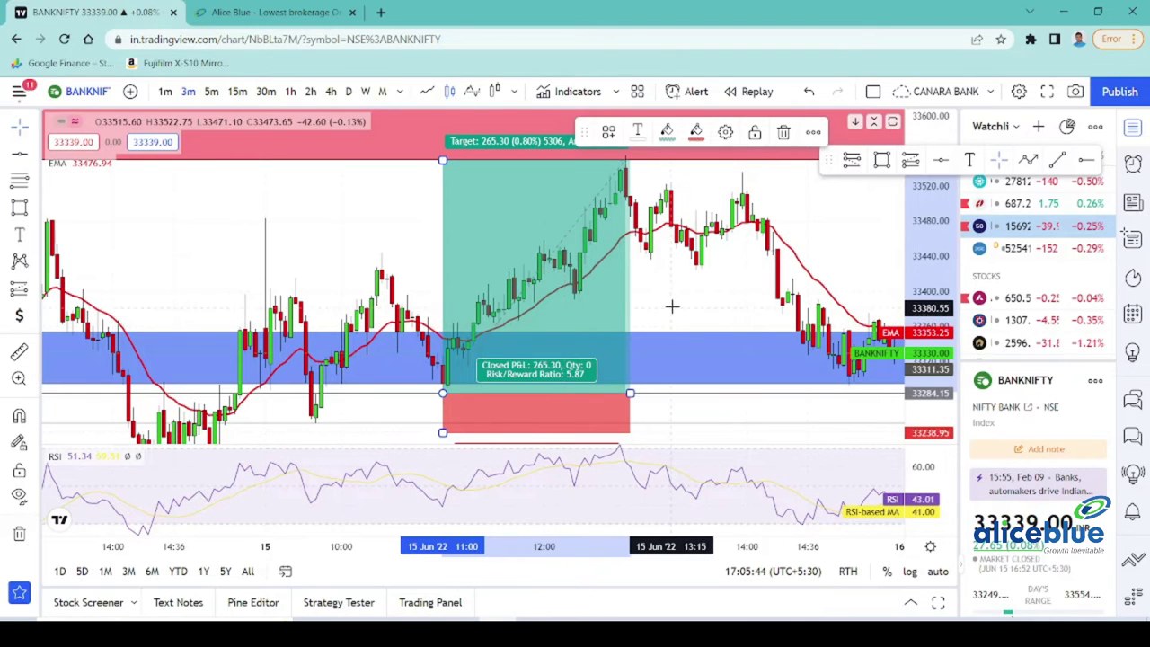
{"action": "left_click_drag", "start_coordinate": [673, 306], "coordinate": [675, 284]}
{"action": "left_click", "coordinate": [581, 274]}
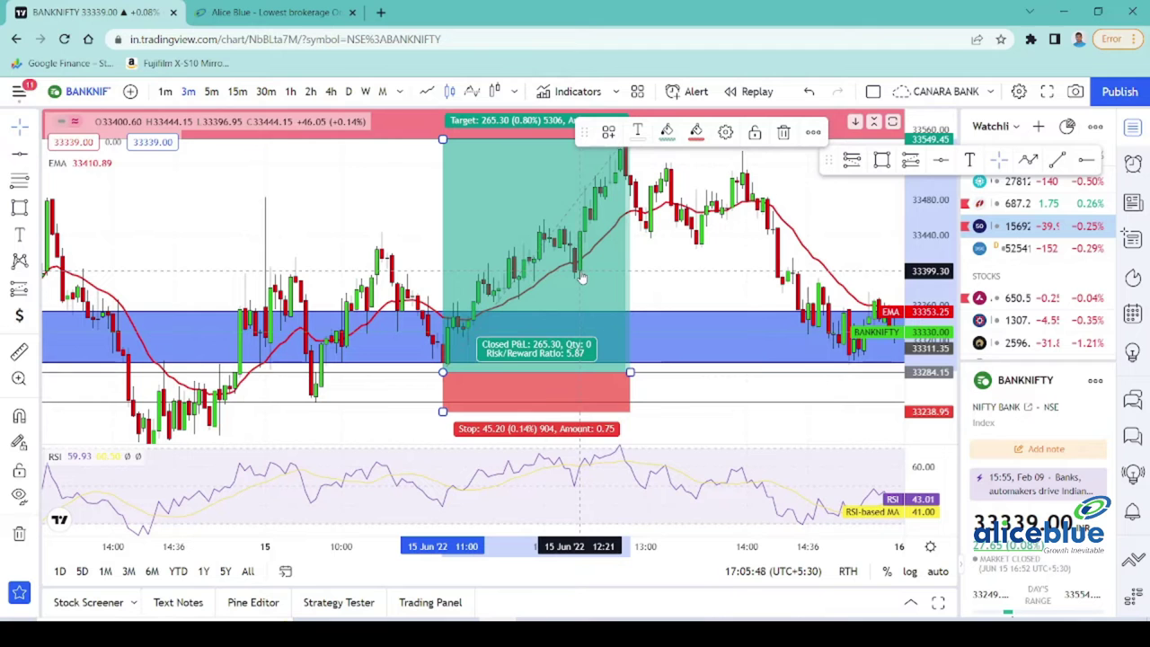
{"action": "left_click_drag", "start_coordinate": [711, 279], "coordinate": [637, 306]}
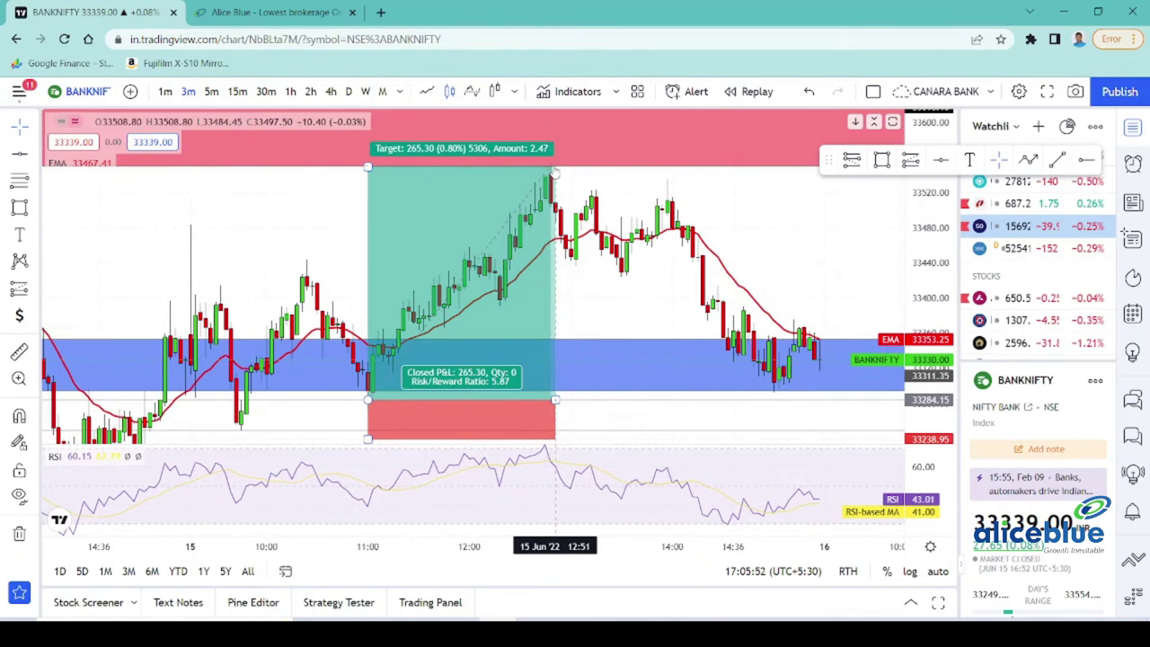
- Switch the BANKNIFTY chart to the 1-minute interval and view the 15 June highs below the resistance zone
{"action": "left_click", "coordinate": [170, 93]}
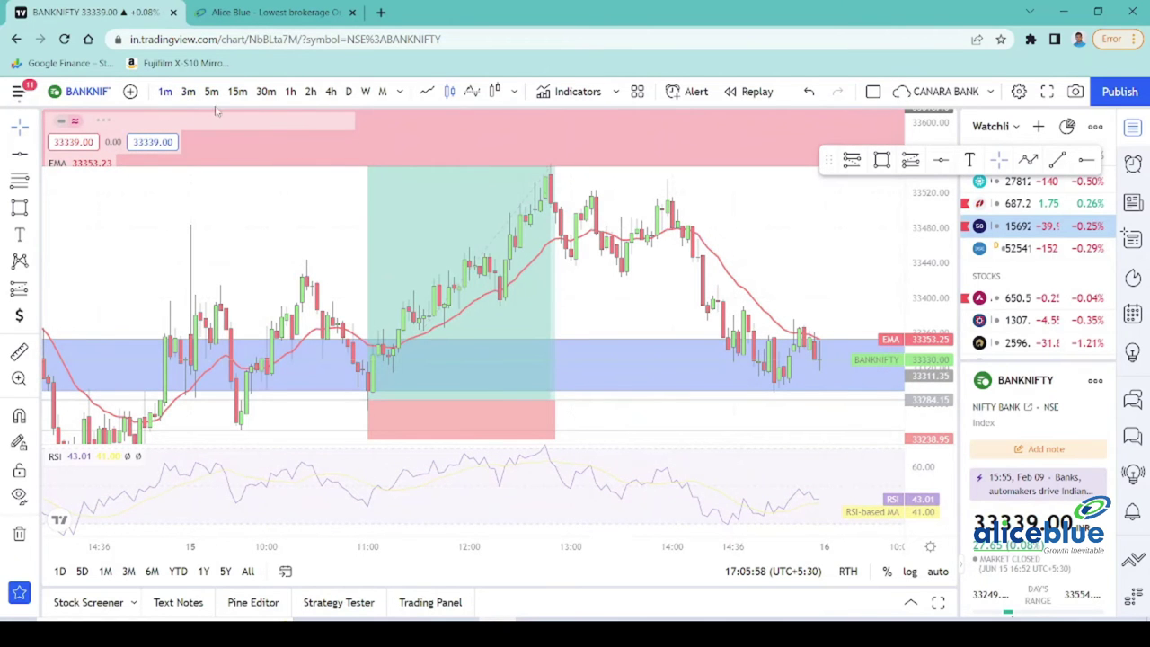
{"action": "left_click_drag", "start_coordinate": [495, 236], "coordinate": [901, 270]}
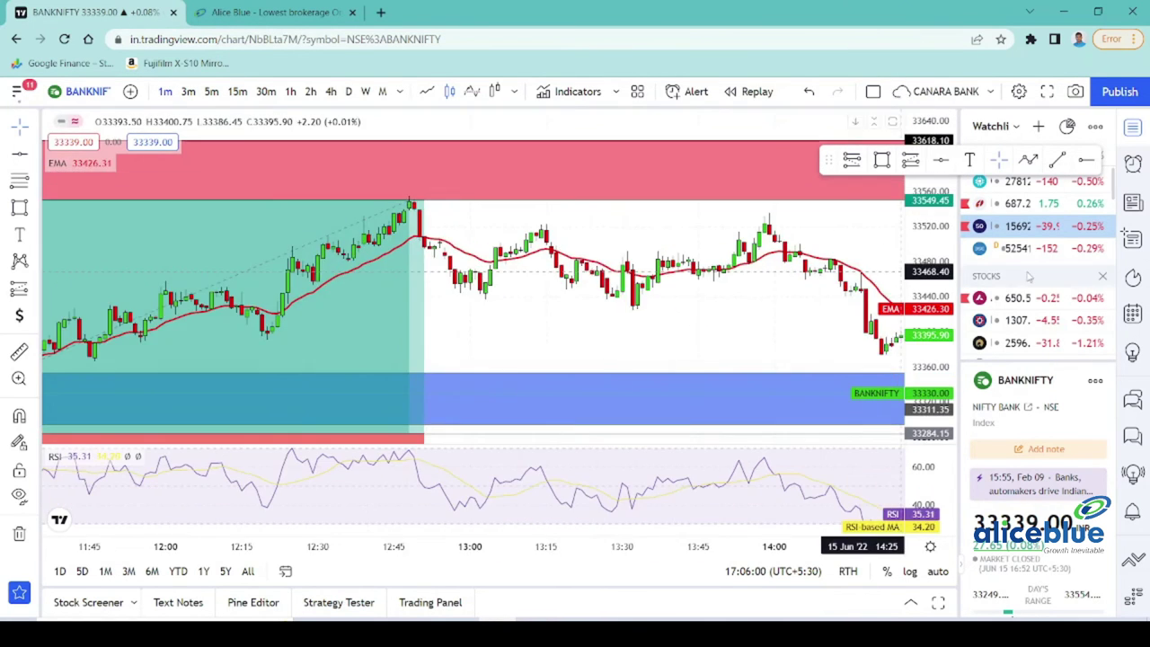
- Examine the 1-minute BANKNIFTY chart around the long position's target and the price move after it down to the support zone
{"action": "scroll", "coordinate": [577, 227], "scroll_direction": "up", "scroll_amount": 2}
{"action": "left_click_drag", "start_coordinate": [438, 221], "coordinate": [856, 223]}
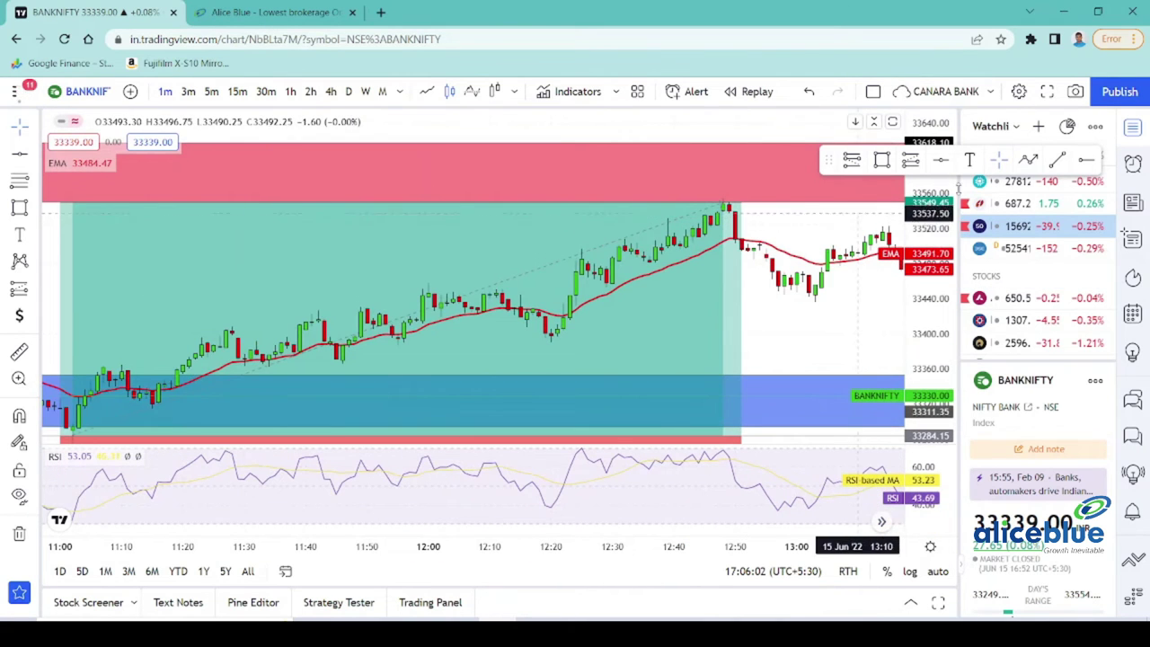
{"action": "left_click_drag", "start_coordinate": [925, 236], "coordinate": [942, 65]}
{"action": "scroll", "coordinate": [740, 166], "scroll_direction": "up", "scroll_amount": 3}
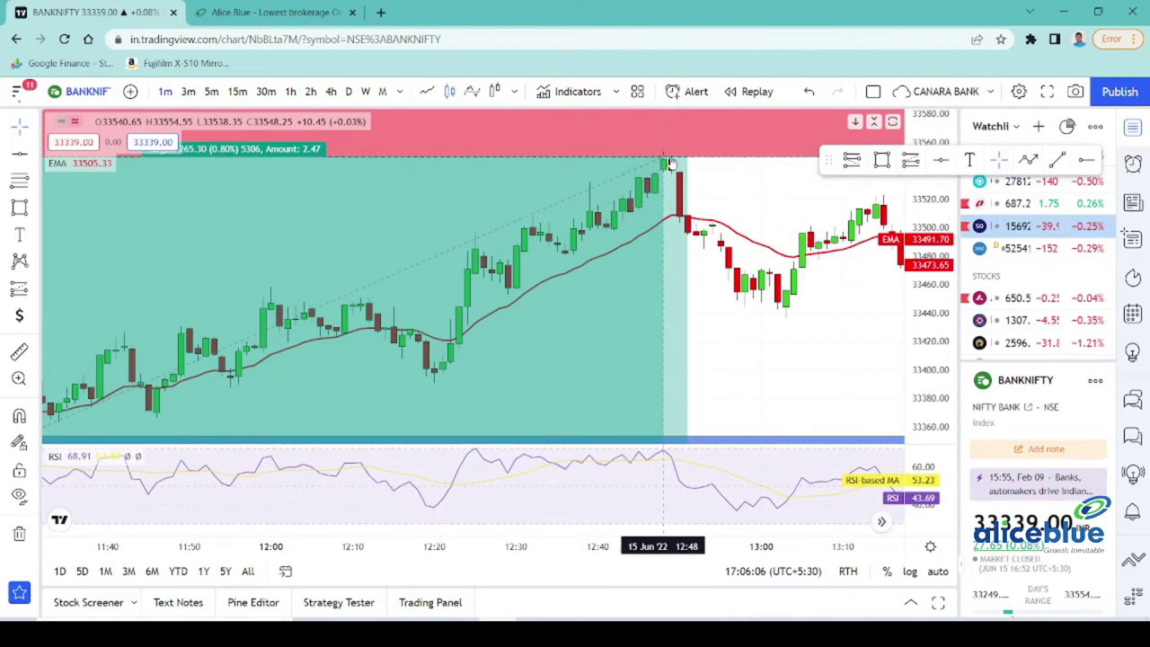
{"action": "left_click_drag", "start_coordinate": [739, 182], "coordinate": [578, 187]}
{"action": "scroll", "coordinate": [594, 198], "scroll_direction": "down", "scroll_amount": 3}
{"action": "left_click_drag", "start_coordinate": [724, 290], "coordinate": [505, 258]}
{"action": "scroll", "coordinate": [590, 308], "scroll_direction": "down", "scroll_amount": 4}
{"action": "left_click_drag", "start_coordinate": [753, 285], "coordinate": [612, 302]}
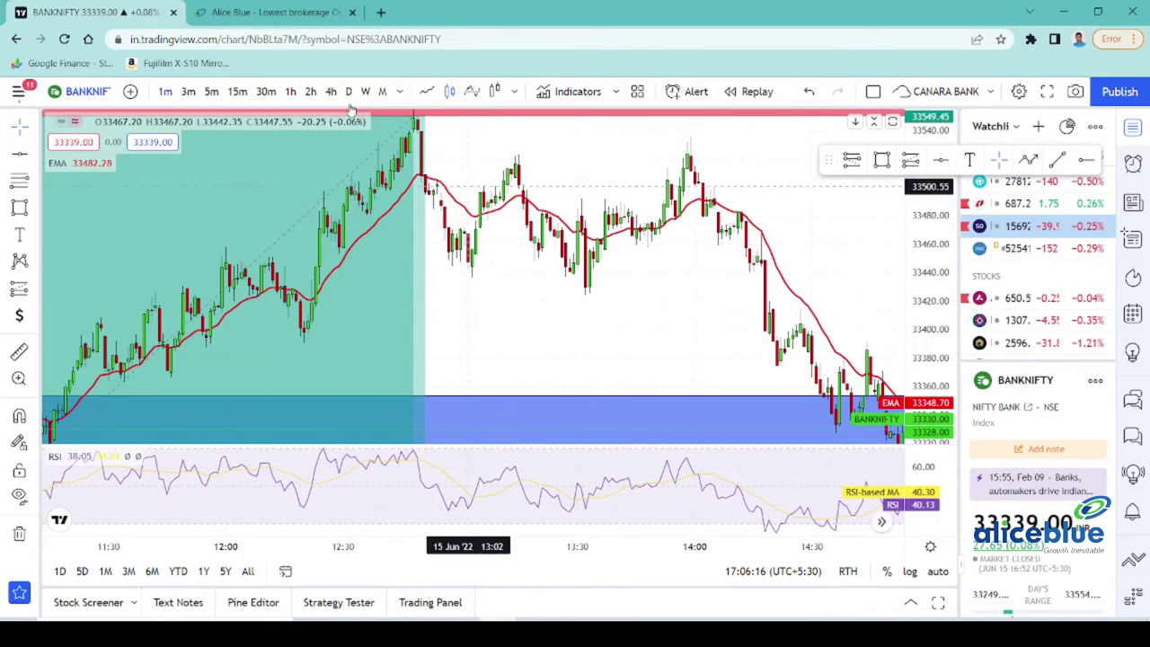
- Switch the BANKNIFTY chart to the 3-minute interval and bring the 15 June highs below the resistance zone into view
{"action": "left_click", "coordinate": [191, 86]}
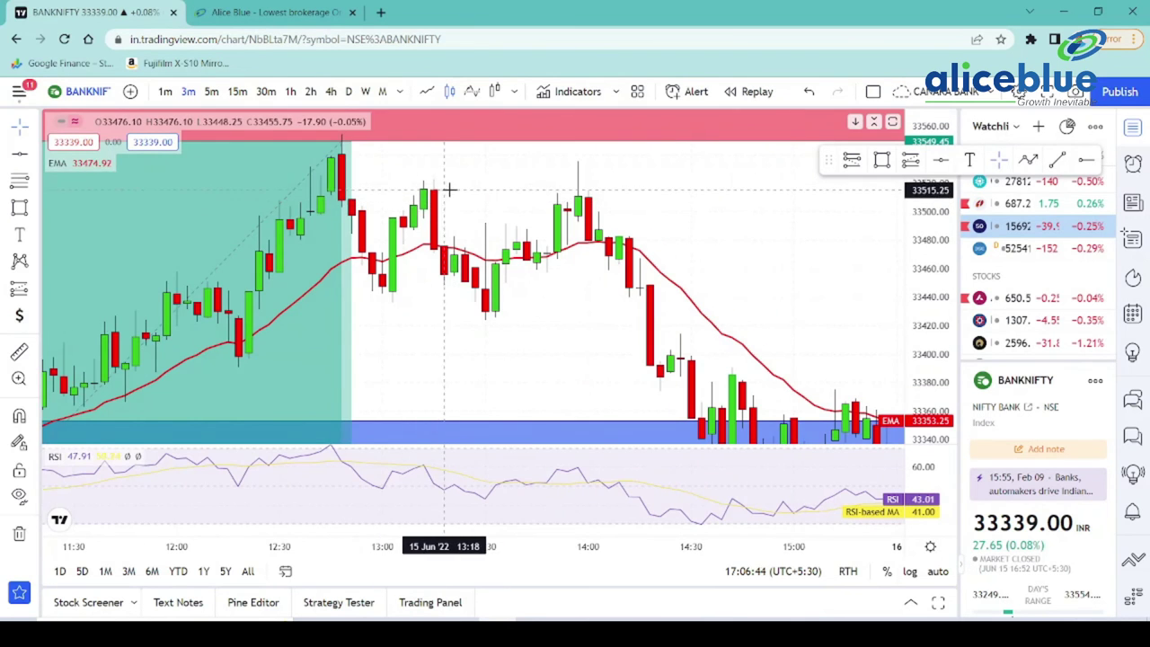
{"action": "scroll", "coordinate": [449, 190], "scroll_direction": "down", "scroll_amount": 2}
{"action": "mouse_move", "coordinate": [584, 182]}
{"action": "left_mouse_down"}
{"action": "mouse_move", "coordinate": [582, 161]}
{"action": "mouse_move", "coordinate": [582, 171]}
{"action": "left_mouse_up"}
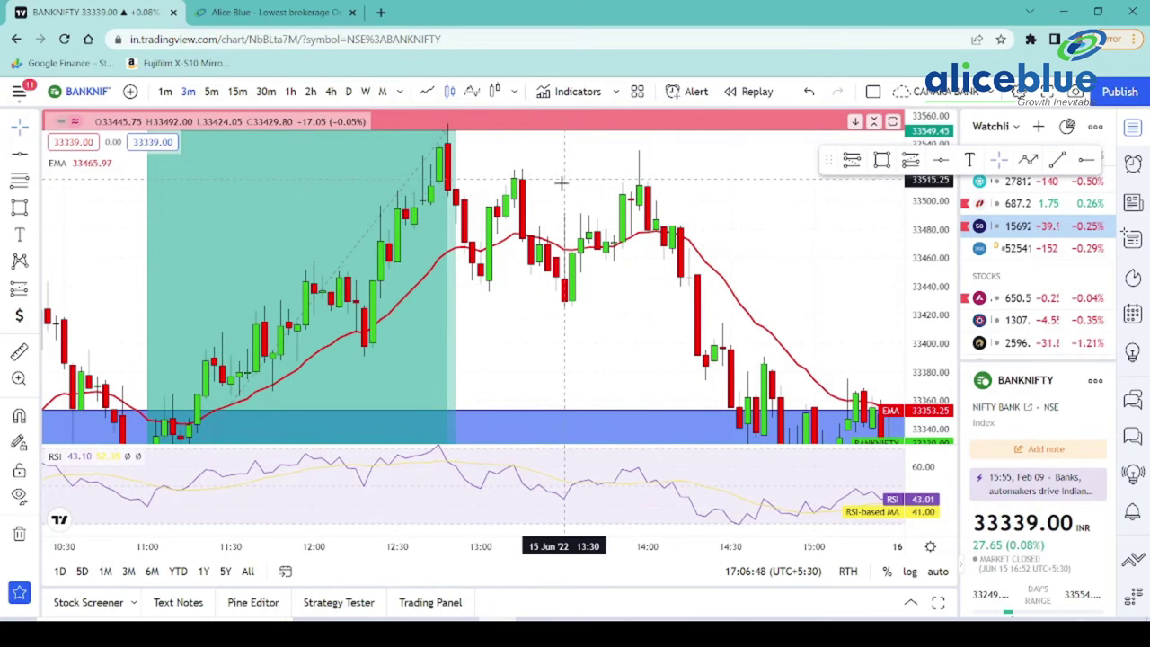
{"action": "left_click_drag", "start_coordinate": [491, 180], "coordinate": [488, 195]}
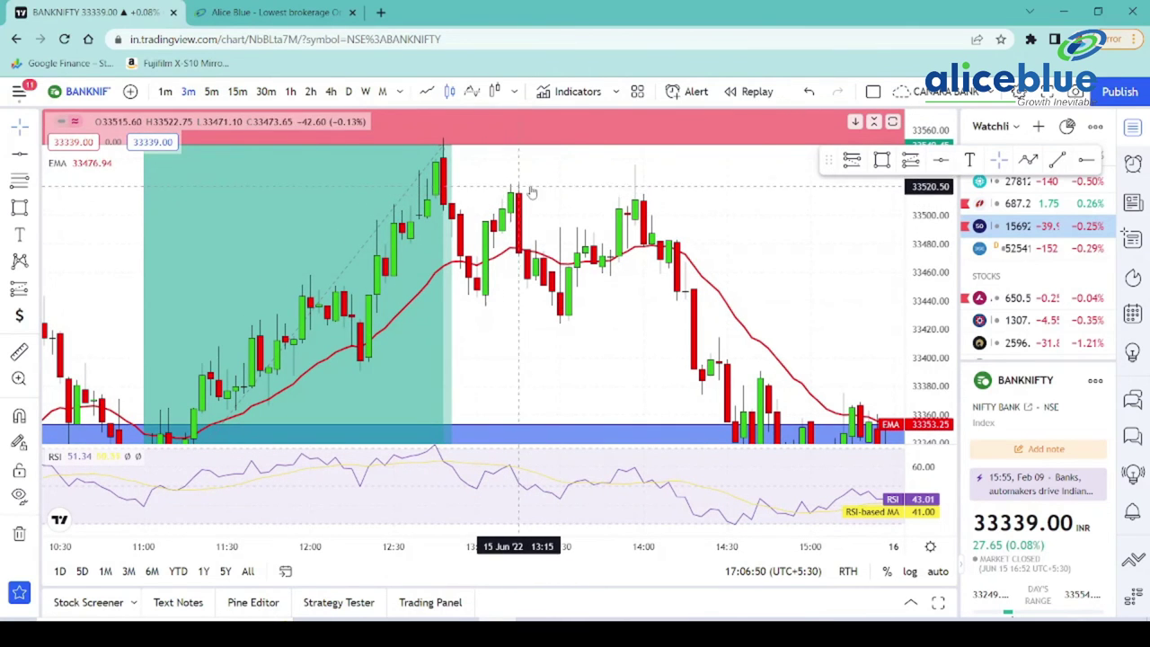
{"action": "left_click", "coordinate": [20, 207]}
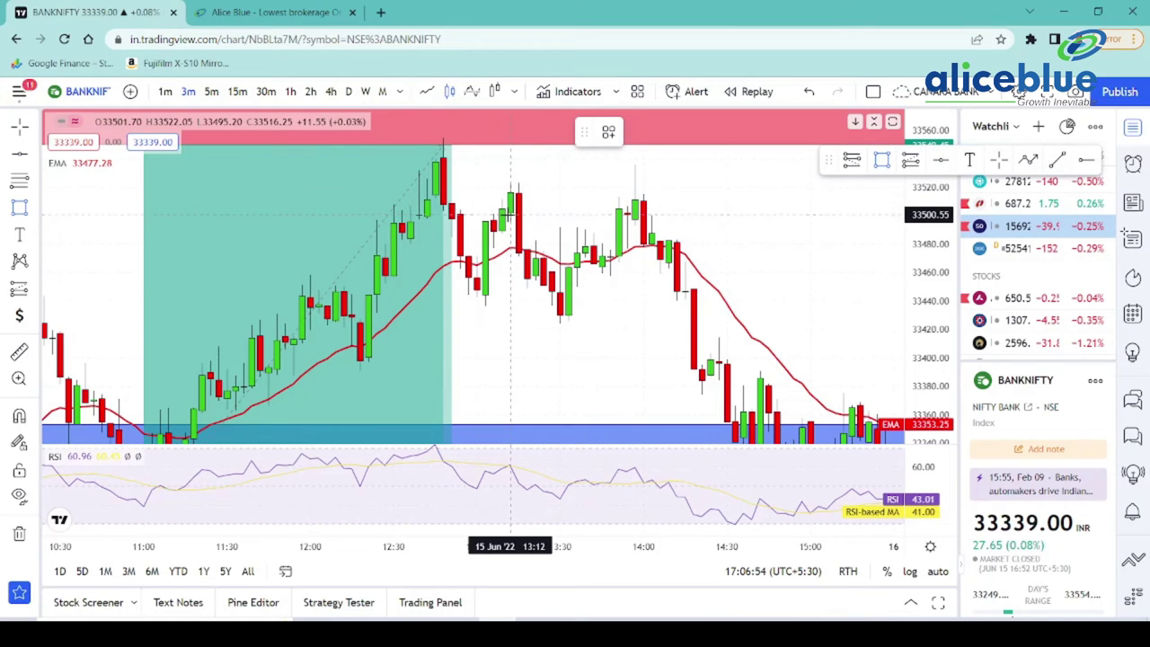
{"action": "left_click_drag", "start_coordinate": [510, 212], "coordinate": [619, 170]}
{"action": "left_click_drag", "start_coordinate": [726, 165], "coordinate": [777, 145]}
{"action": "left_click", "coordinate": [786, 246]}
{"action": "scroll", "coordinate": [786, 246], "scroll_direction": "up", "scroll_amount": 4}
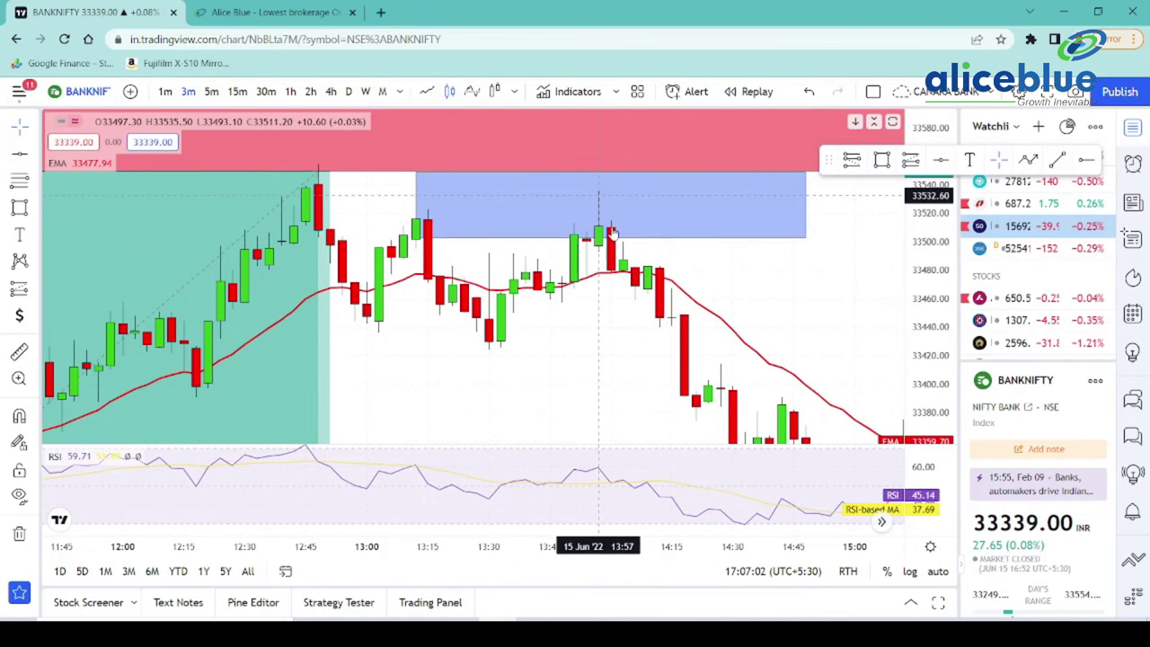
{"action": "left_click", "coordinate": [664, 239]}
{"action": "key", "text": "Delete"}
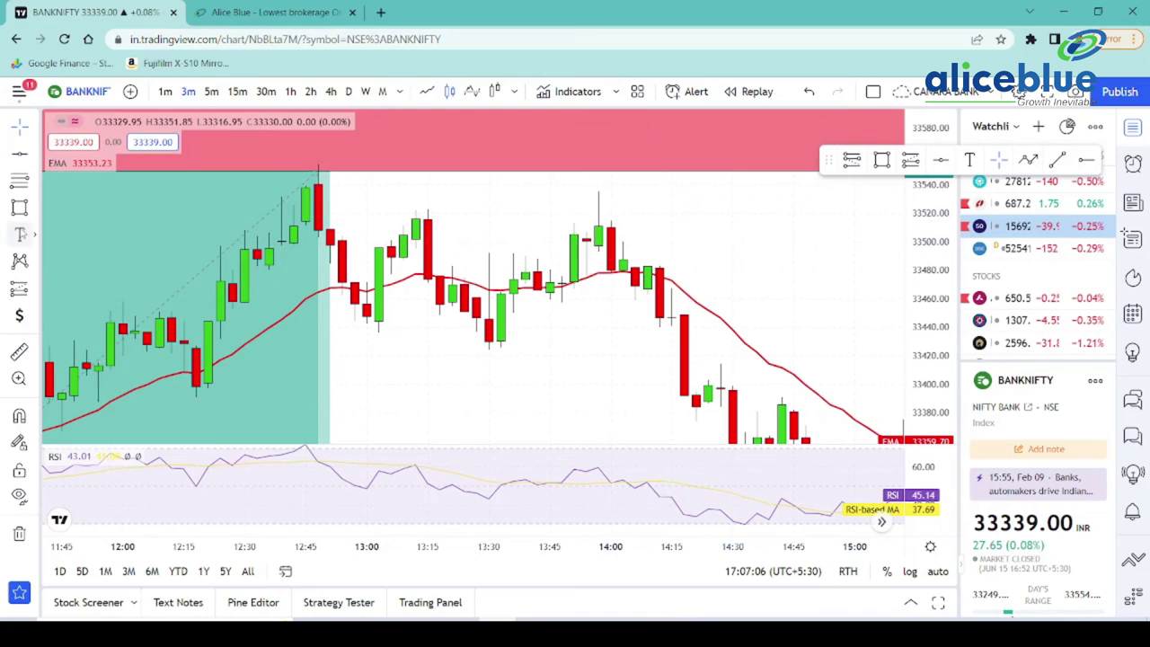
- Place a short position at the 13:15 high with entry 33514.75 and set its stop to 33563.10 inside the red resistance zone
{"action": "left_click", "coordinate": [32, 288]}
{"action": "left_click", "coordinate": [81, 322]}
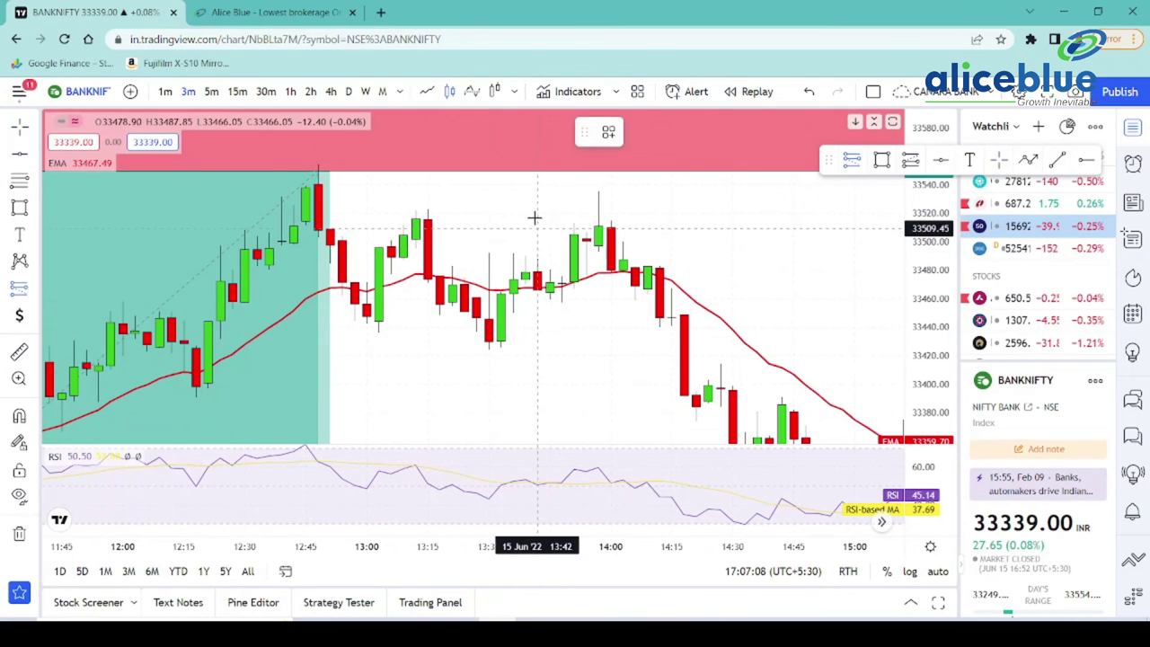
{"action": "left_click", "coordinate": [428, 218]}
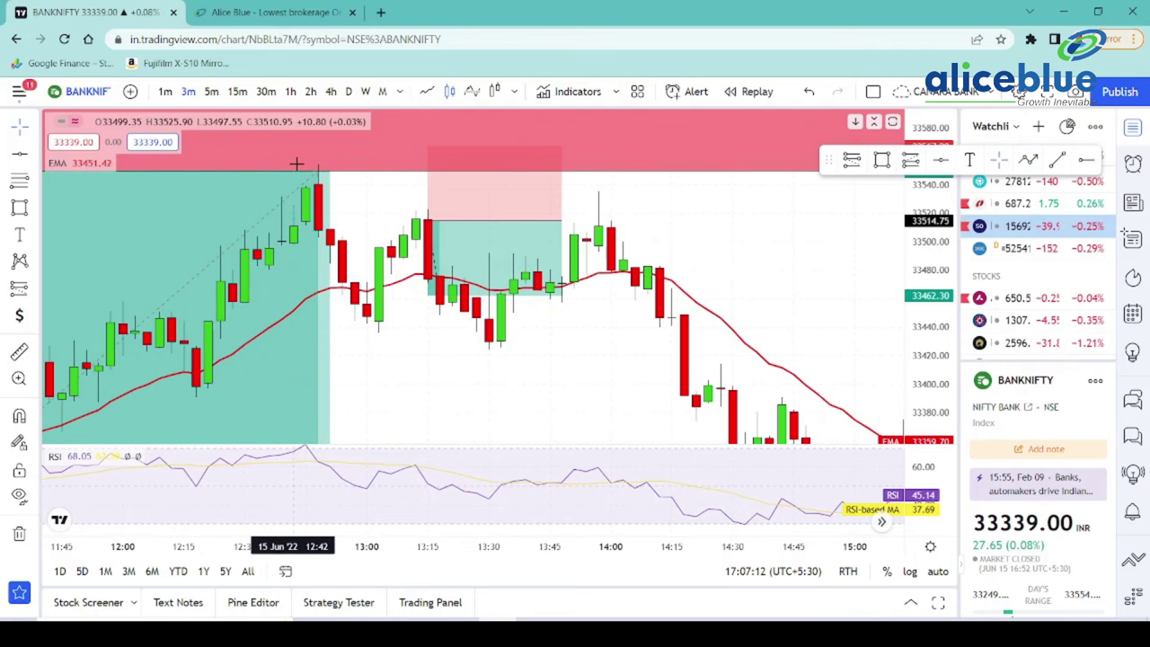
{"action": "left_click_drag", "start_coordinate": [427, 147], "coordinate": [423, 153]}
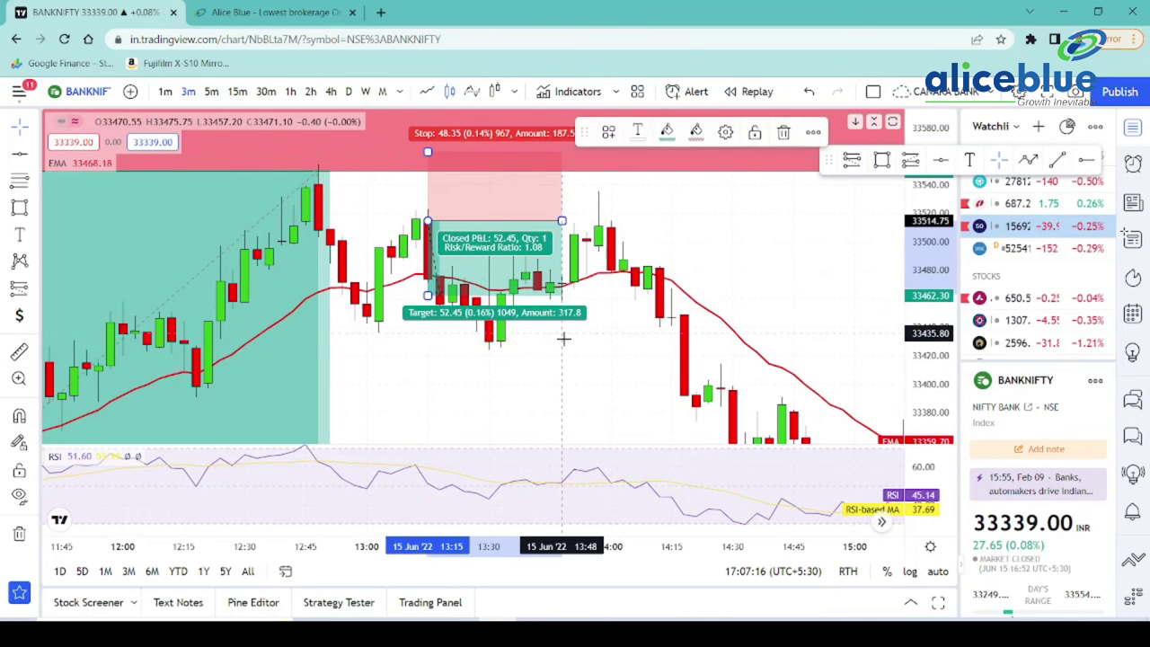
- Lower the short position's target to 33295.35 at the base of the blue support zone and extend its end to about 15:09
{"action": "left_click_drag", "start_coordinate": [563, 337], "coordinate": [501, 248]}
{"action": "left_click_drag", "start_coordinate": [620, 284], "coordinate": [616, 249]}
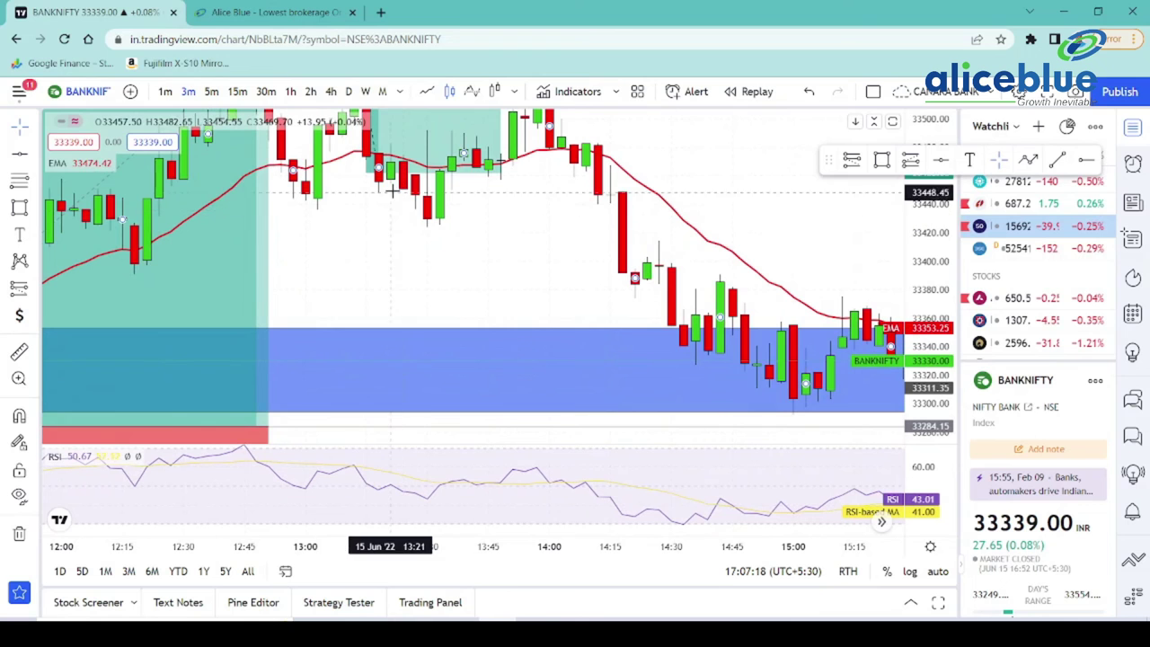
{"action": "left_click_drag", "start_coordinate": [382, 176], "coordinate": [377, 409]}
{"action": "left_click_drag", "start_coordinate": [537, 133], "coordinate": [524, 236]}
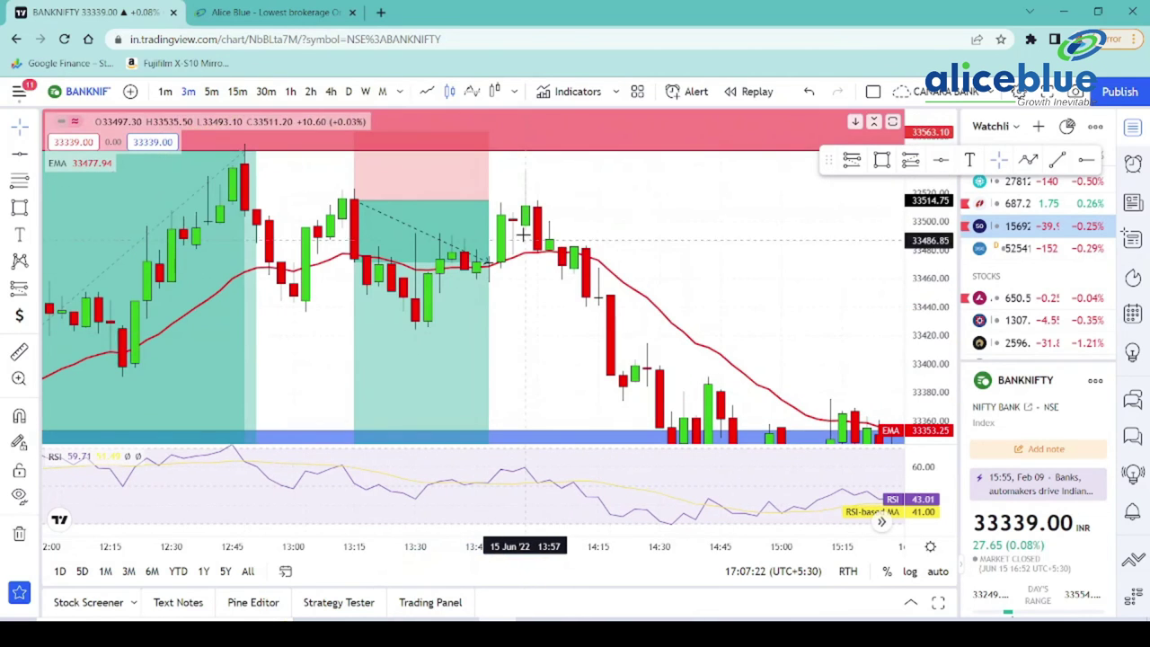
{"action": "left_click_drag", "start_coordinate": [488, 200], "coordinate": [817, 209]}
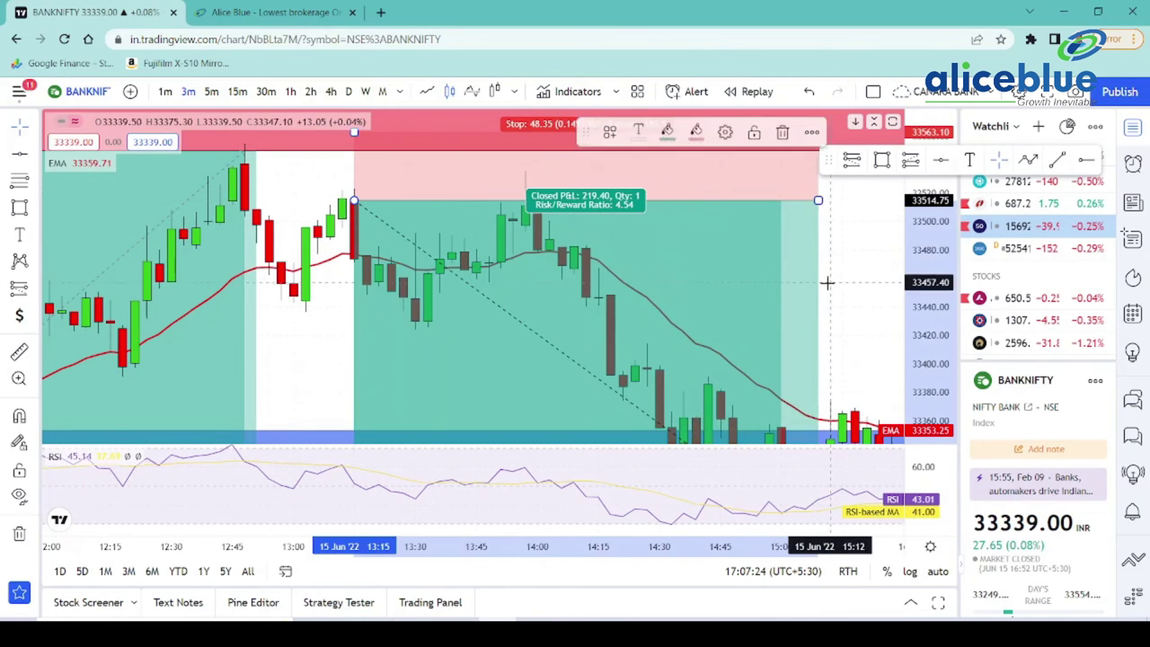
- Examine the BANKNIFTY short position from entry to target, and compare it with the earlier long position between the two zones
{"action": "left_click_drag", "start_coordinate": [822, 269], "coordinate": [780, 123]}
{"action": "left_click_drag", "start_coordinate": [924, 203], "coordinate": [920, 263]}
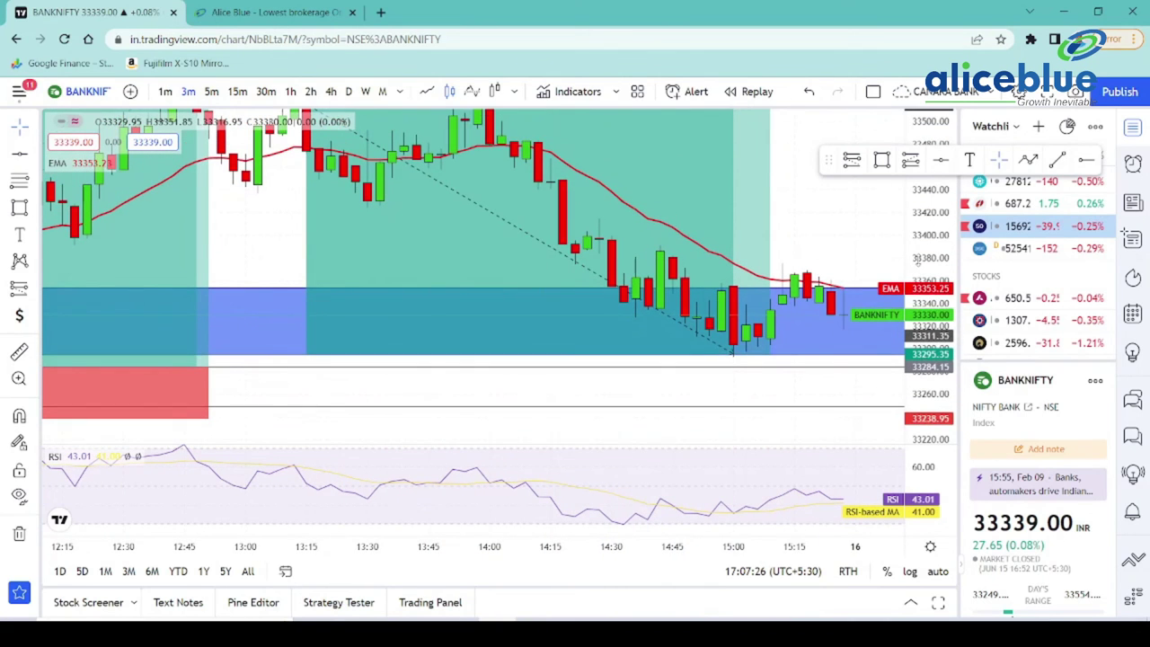
{"action": "left_click_drag", "start_coordinate": [836, 239], "coordinate": [852, 286]}
{"action": "left_click", "coordinate": [539, 244]}
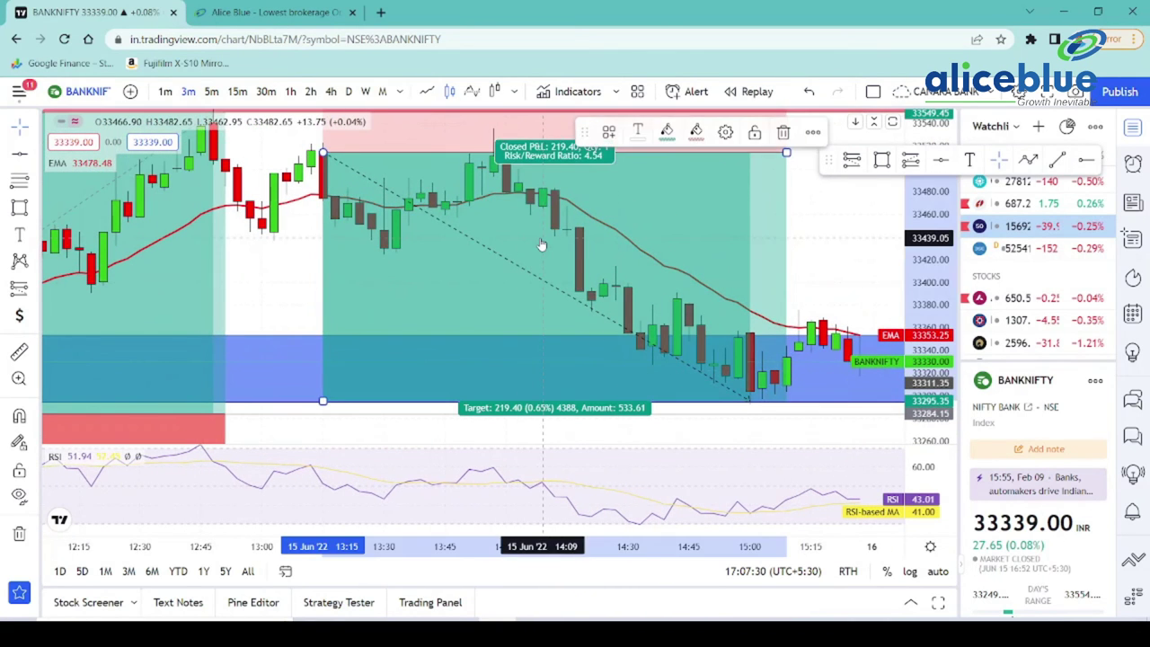
{"action": "left_click_drag", "start_coordinate": [815, 224], "coordinate": [823, 289]}
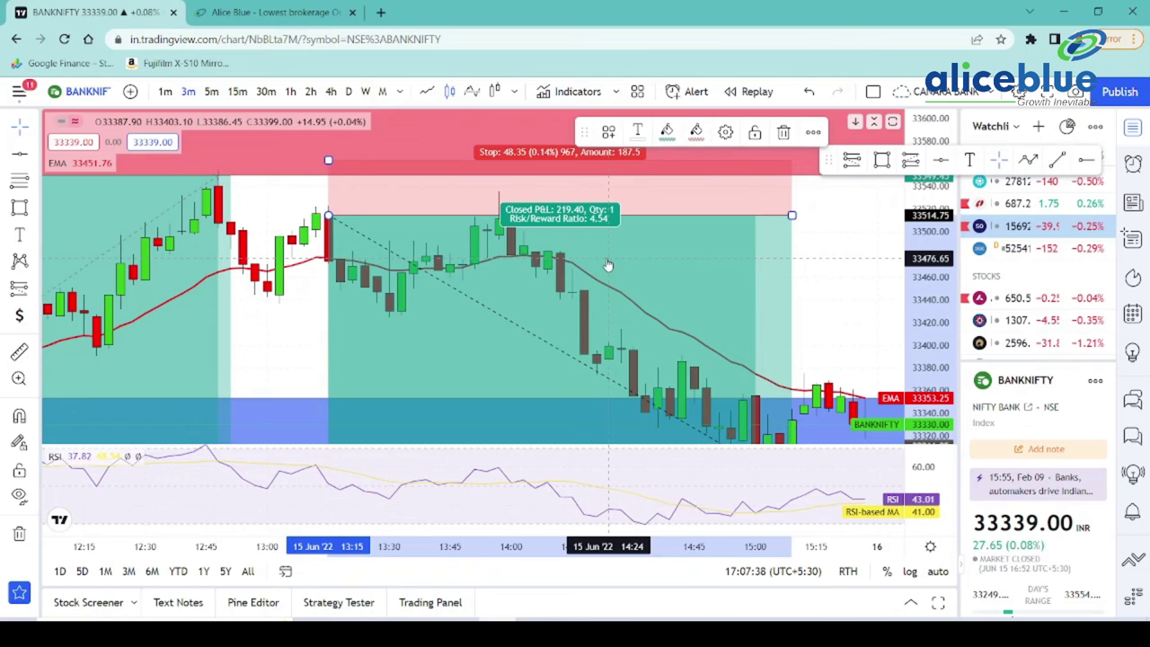
{"action": "scroll", "coordinate": [608, 264], "scroll_direction": "down", "scroll_amount": 5}
{"action": "left_click_drag", "start_coordinate": [193, 252], "coordinate": [154, 207]}
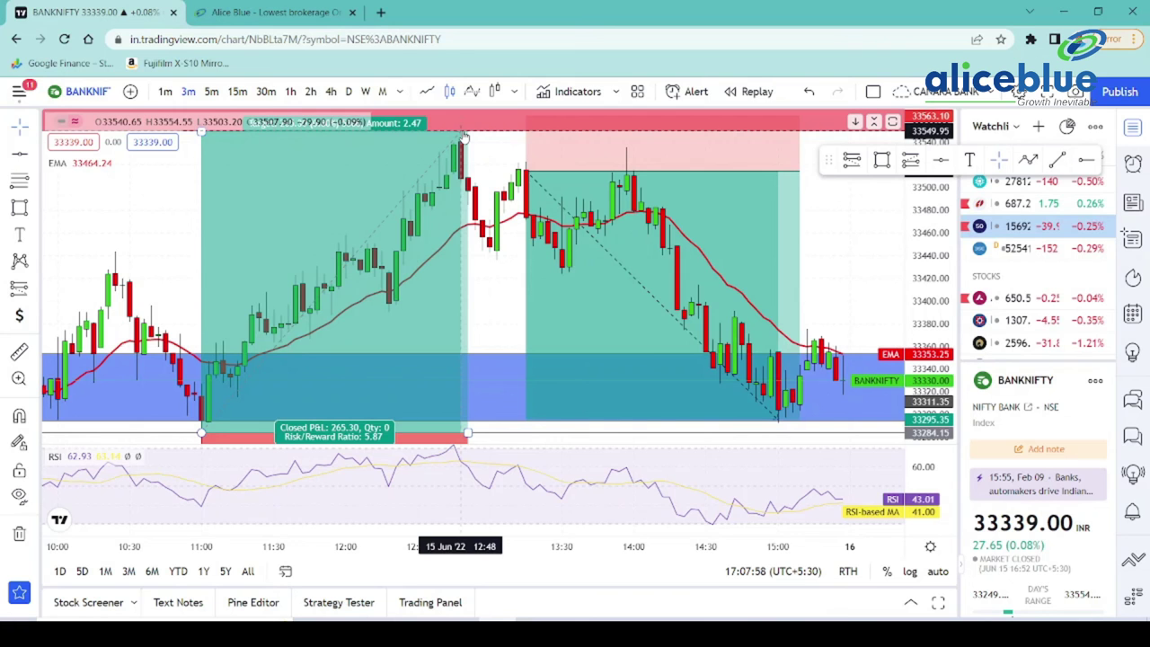
{"action": "left_click_drag", "start_coordinate": [842, 267], "coordinate": [811, 249]}
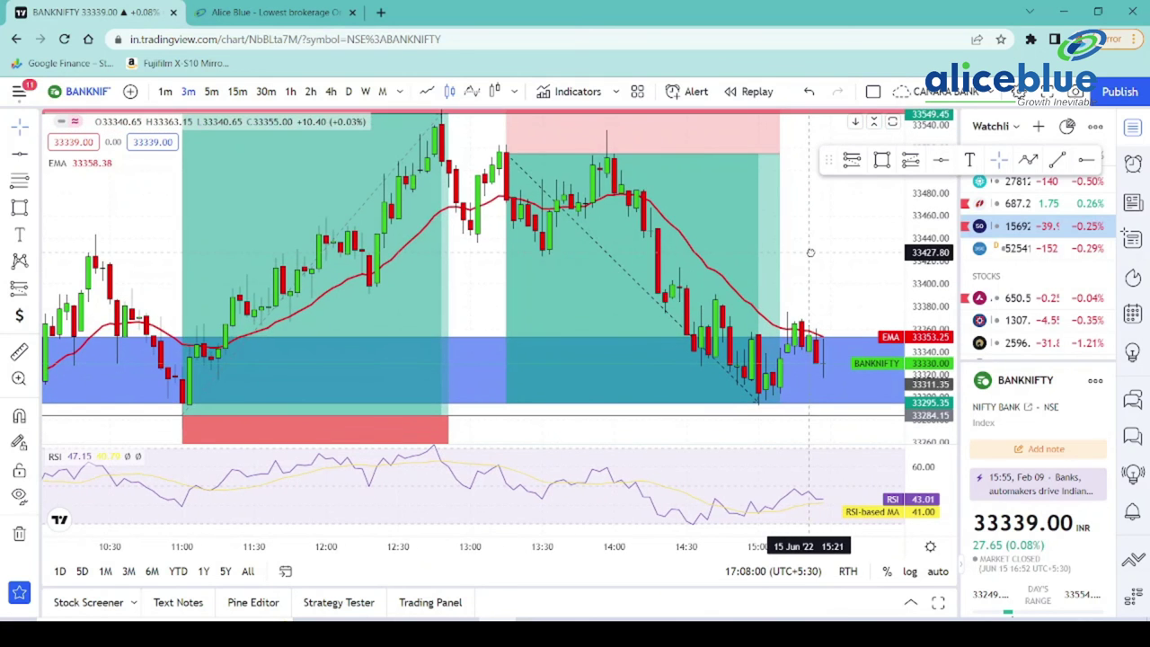
{"action": "left_click", "coordinate": [684, 232]}
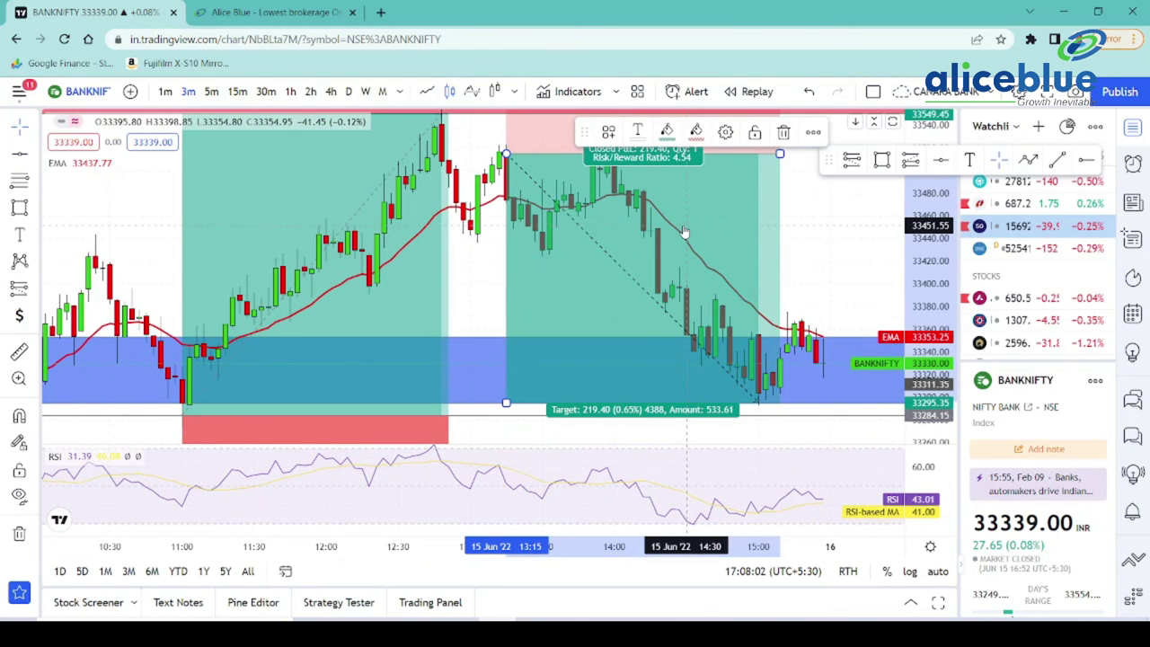